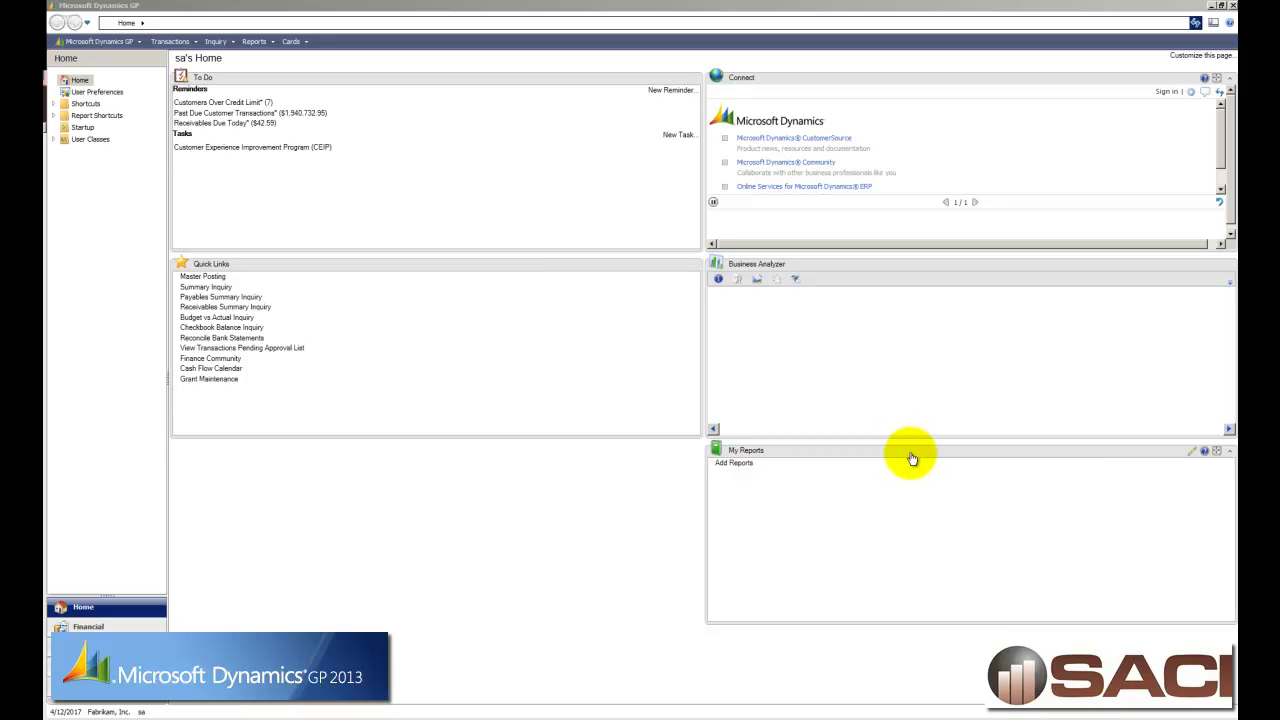
# Move Business Analyzer to the top-left of the home page and To Do to the right column.
pyautogui.click(995, 269)
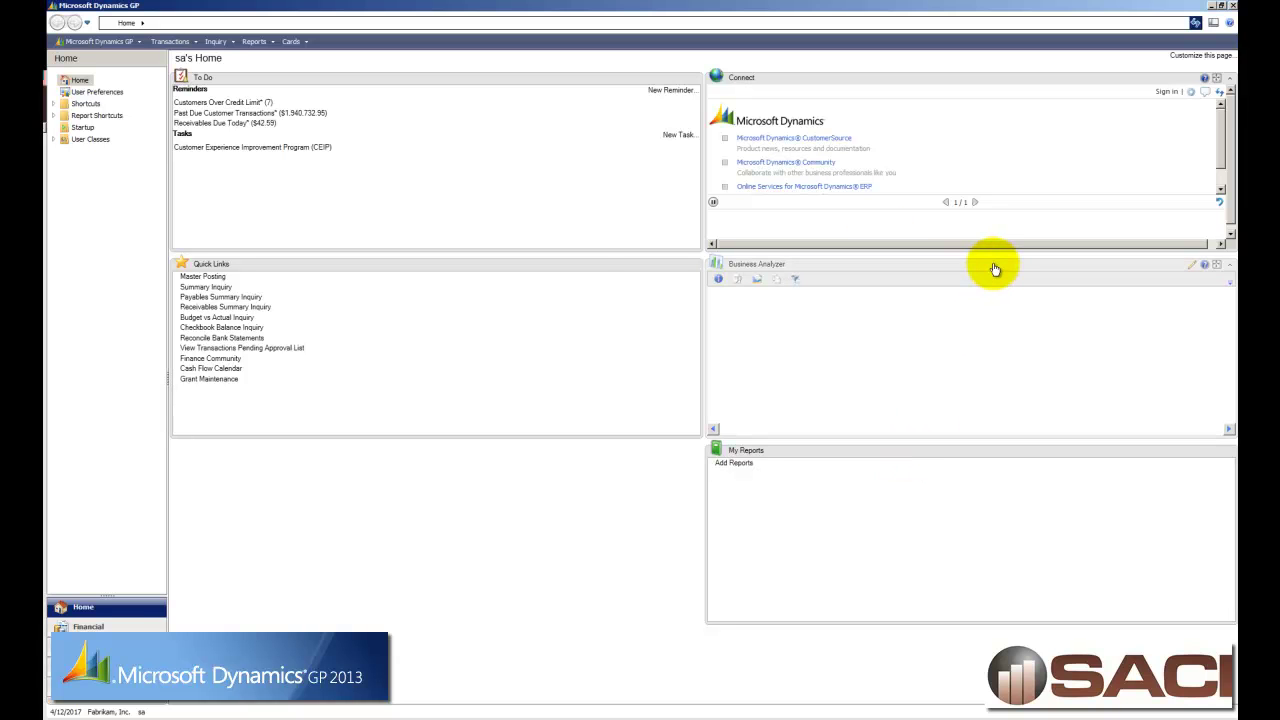
pyautogui.moveTo(995, 269); pyautogui.dragTo(474, 88)
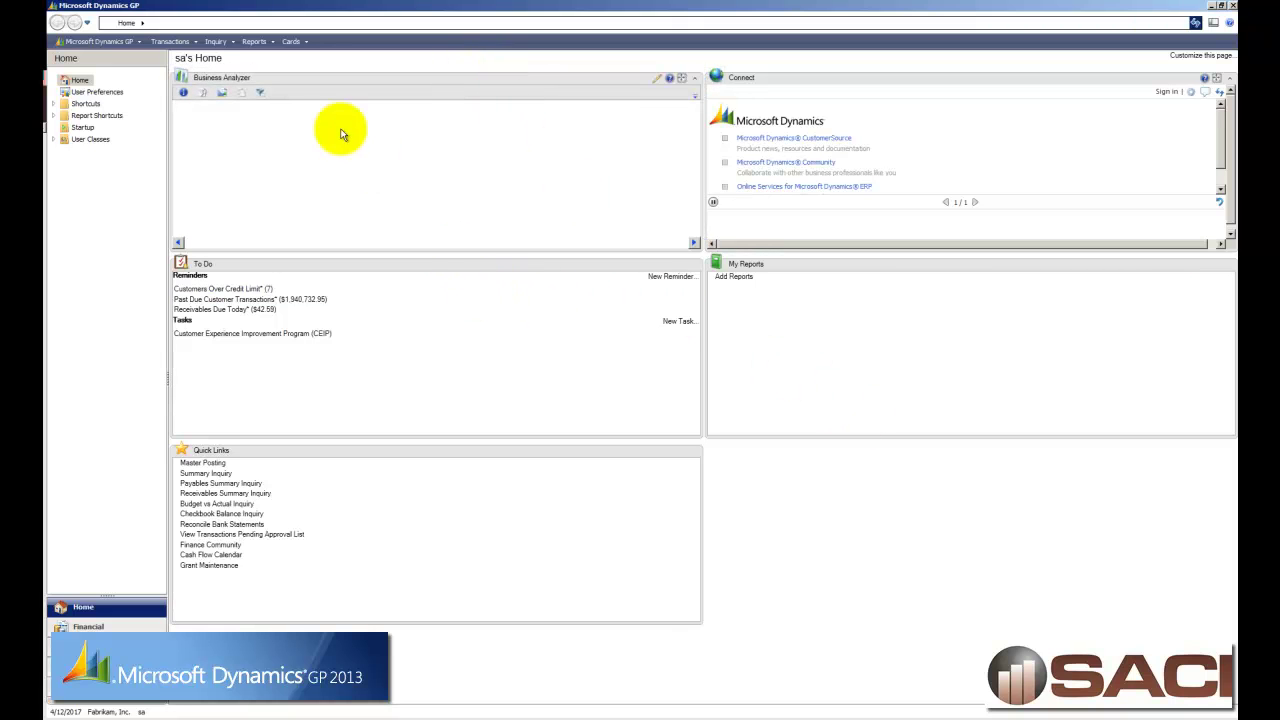
pyautogui.moveTo(403, 263); pyautogui.dragTo(943, 468)
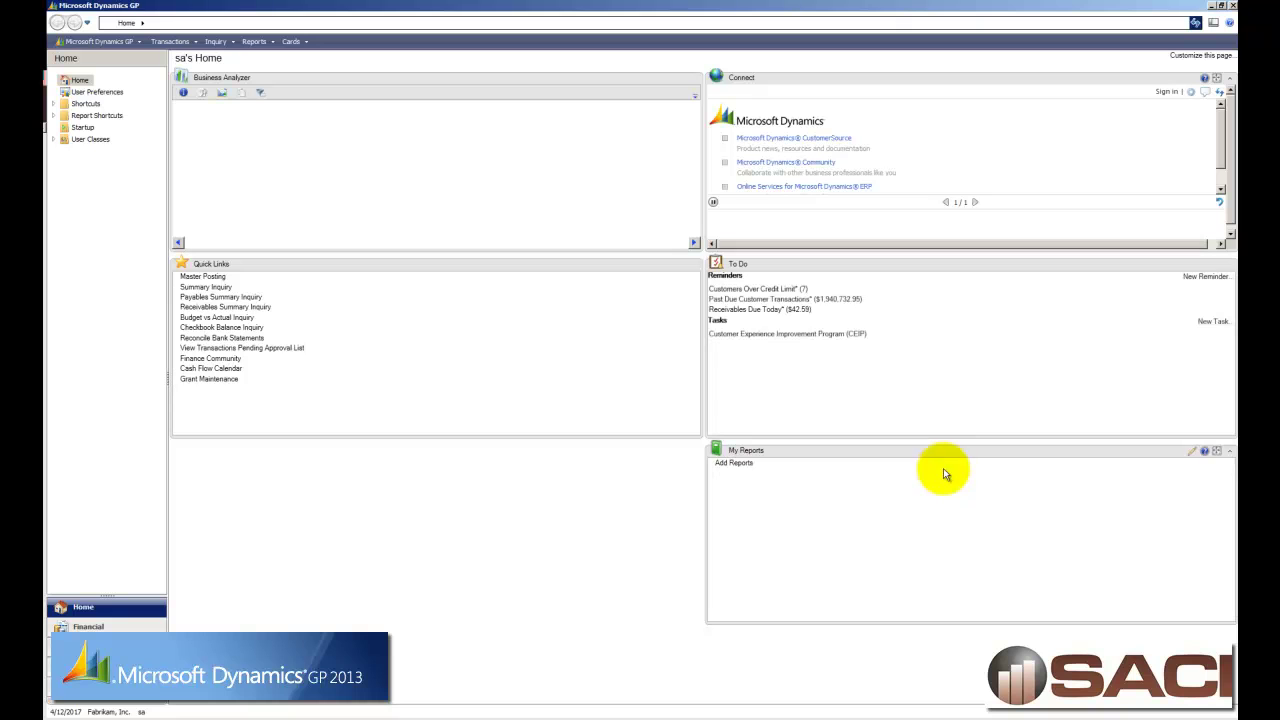
# Switch the home page layout to Three Column.
pyautogui.click(1195, 57)
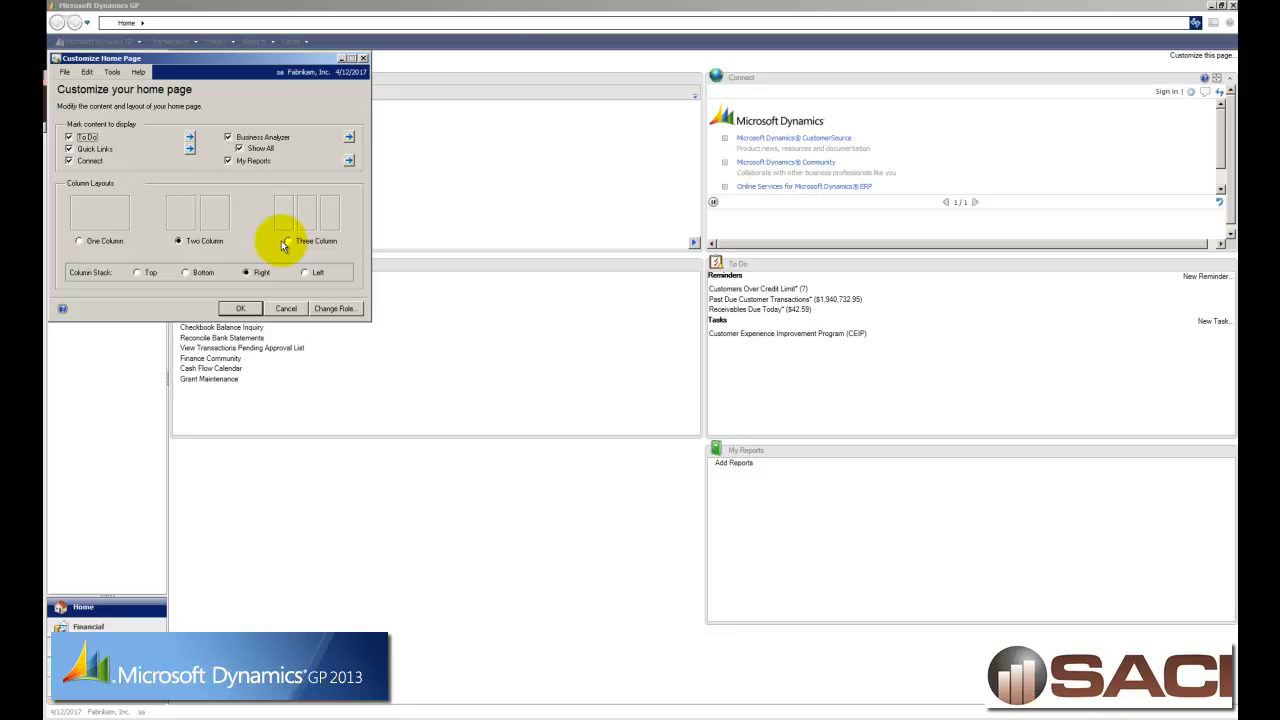
pyautogui.press('Tab')
pyautogui.click(287, 242)
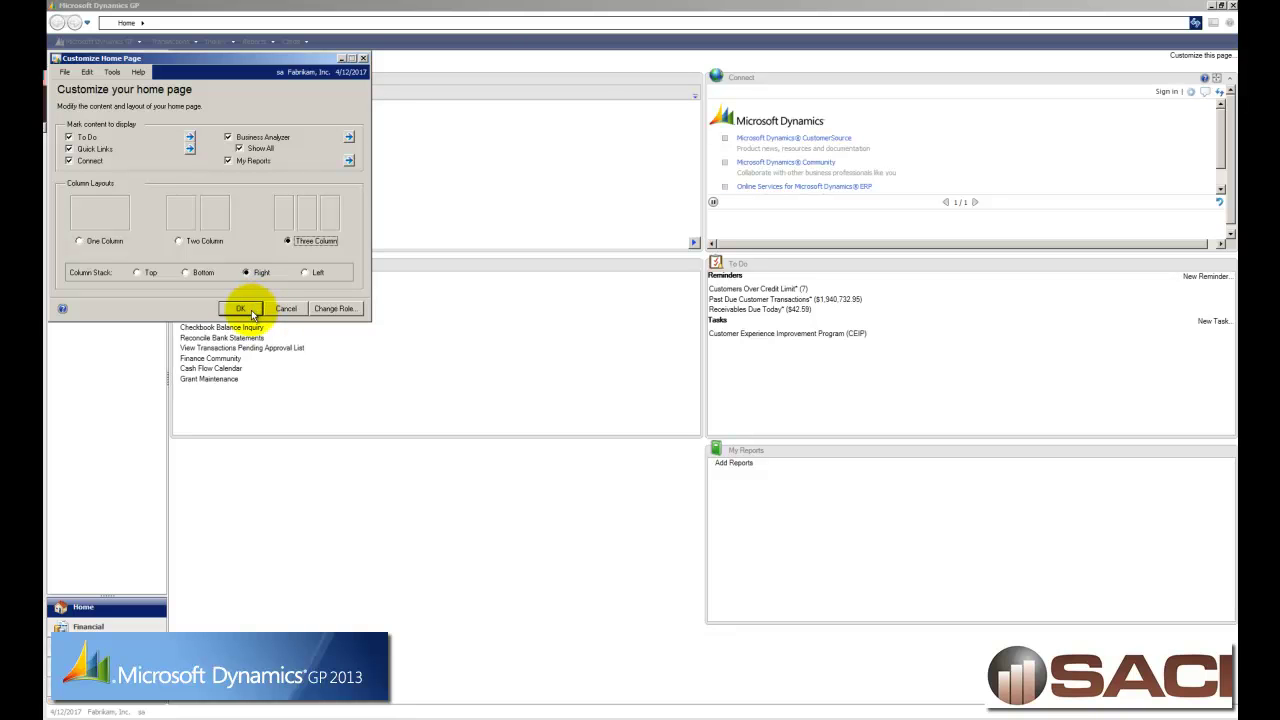
pyautogui.click(252, 313)
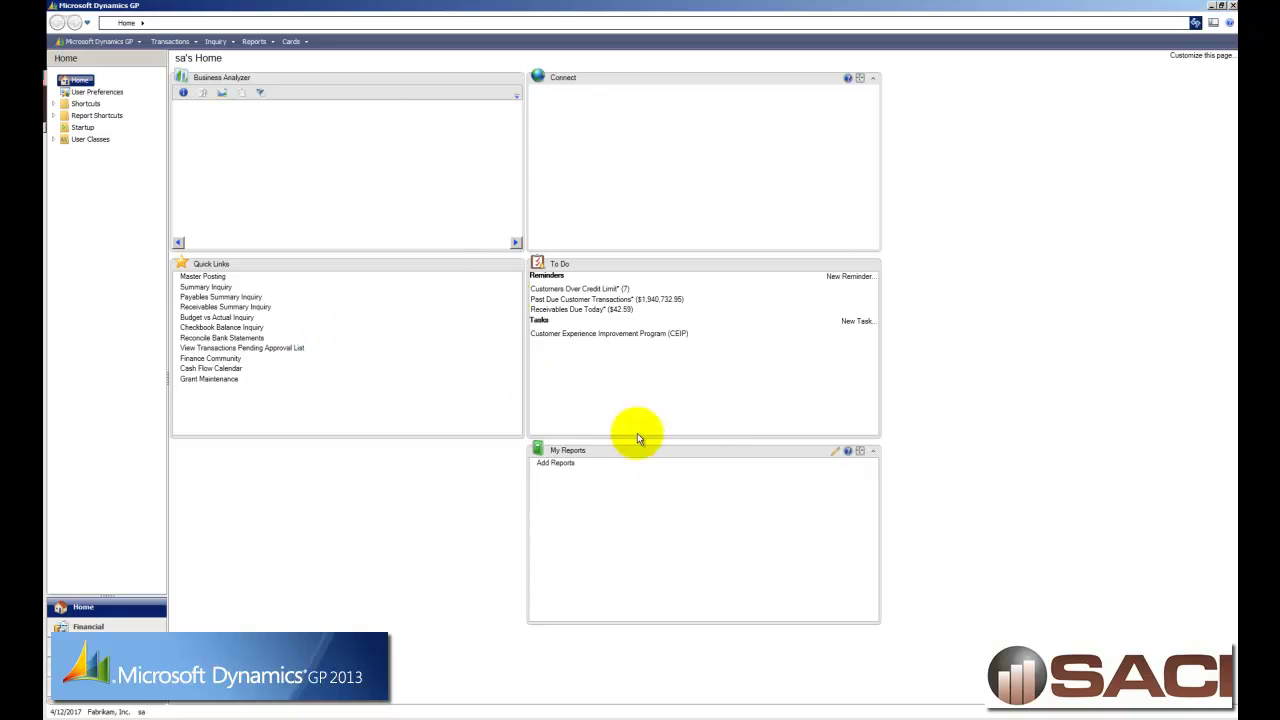
# Drag the To Do section into the empty third column beside Connect.
pyautogui.moveTo(646, 264); pyautogui.dragTo(1014, 223)
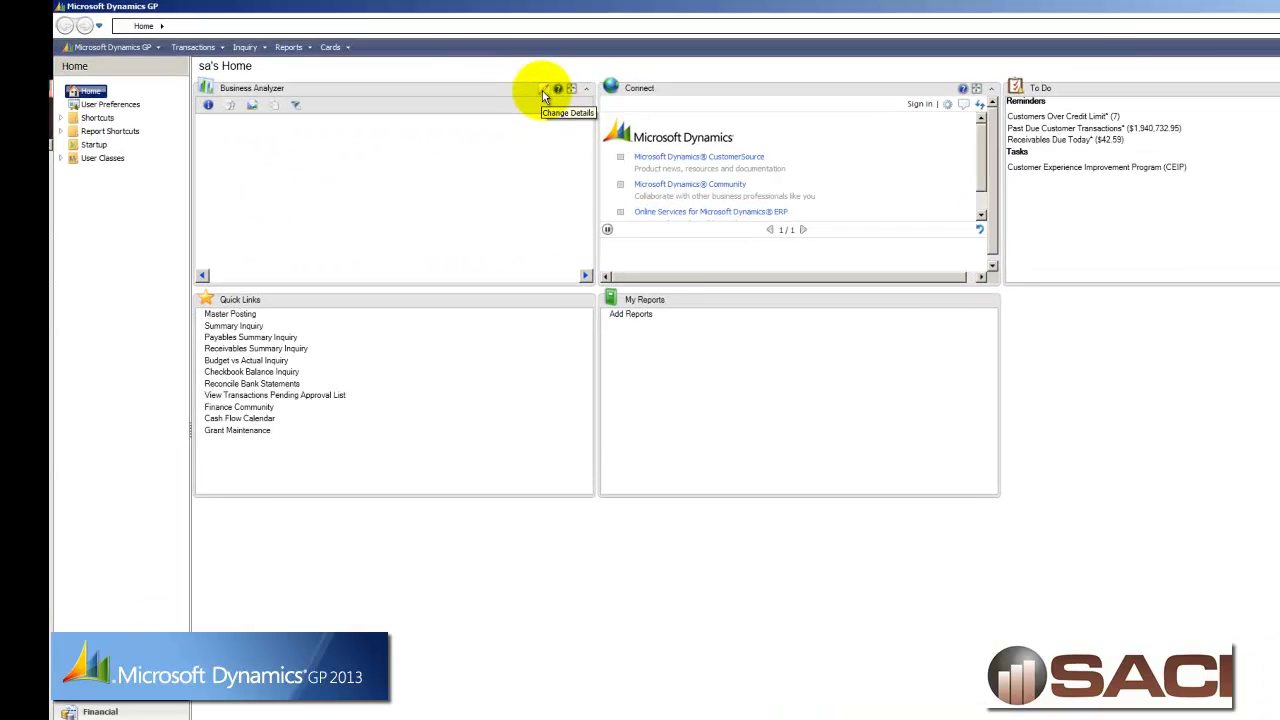
# Add Gross Profit Margin KPI and Receivables Summary to Business Analyzer's selected reports and save.
pyautogui.click(544, 96)
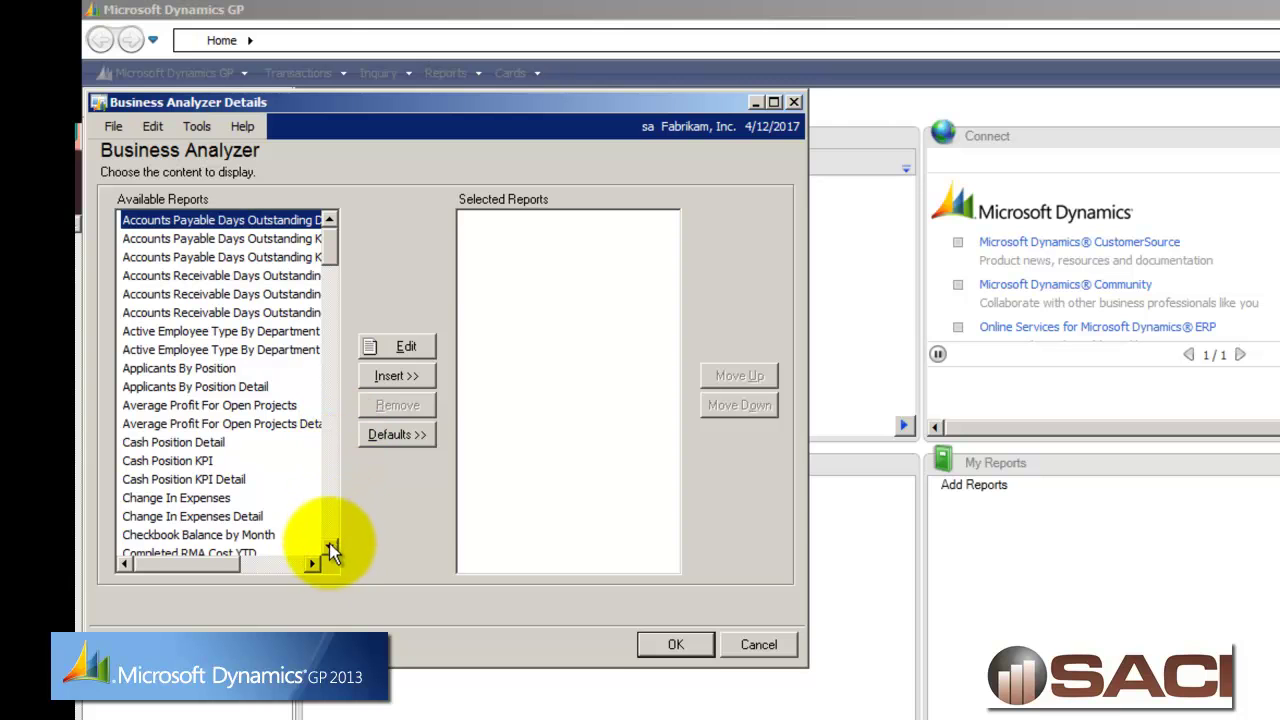
pyautogui.click(330, 548)
pyautogui.click(330, 550)
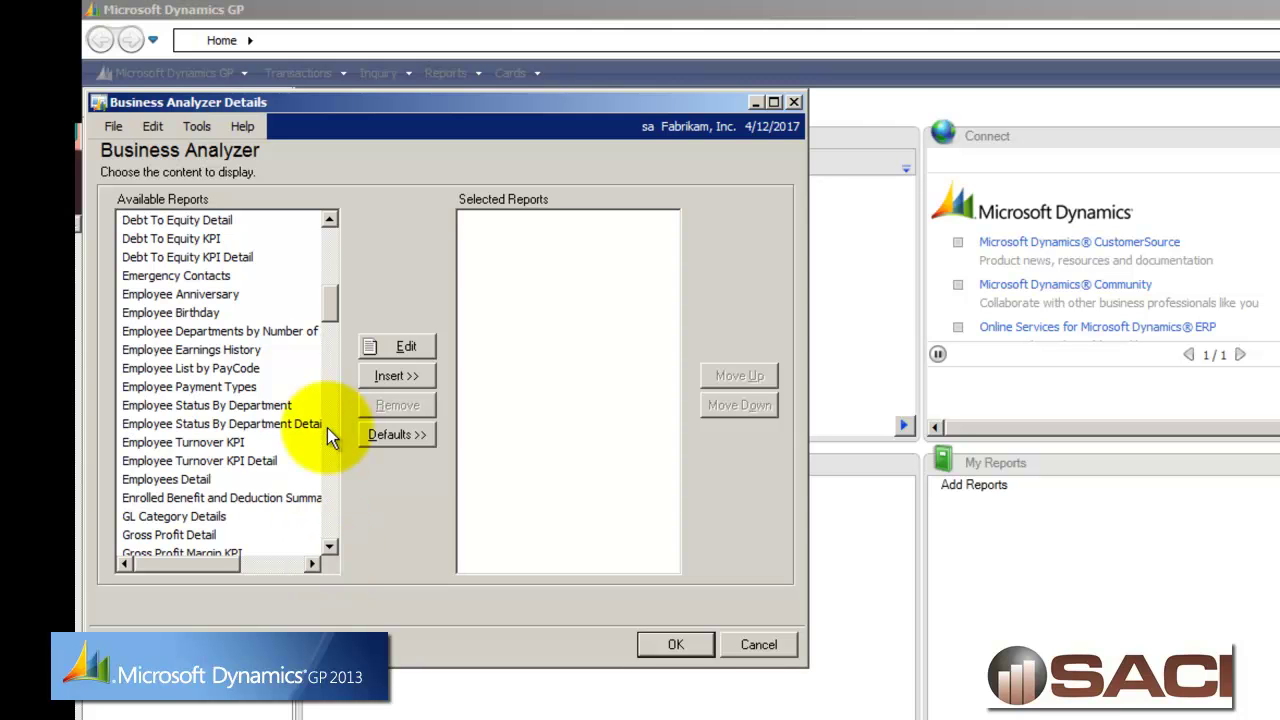
pyautogui.scroll(2, 333, 309)
pyautogui.moveTo(332, 300)
pyautogui.mouseDown()
pyautogui.moveTo(332, 357)
pyautogui.moveTo(329, 325)
pyautogui.mouseUp()
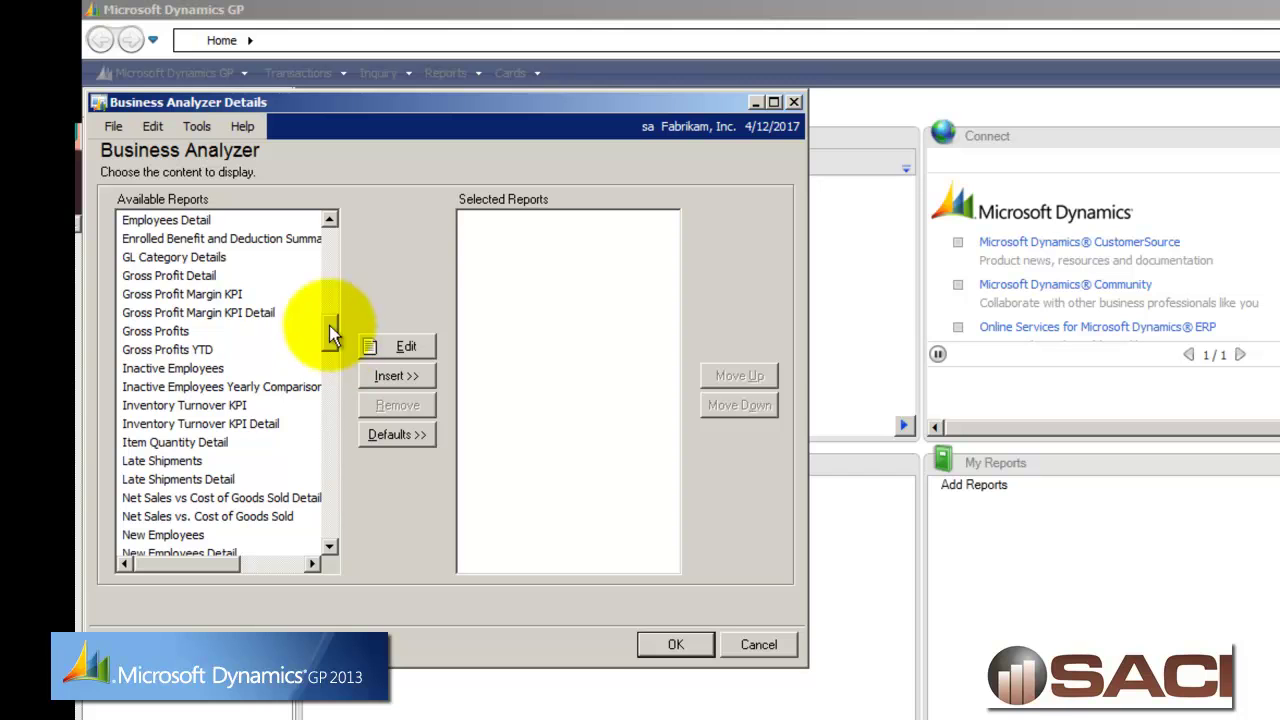
pyautogui.click(180, 296)
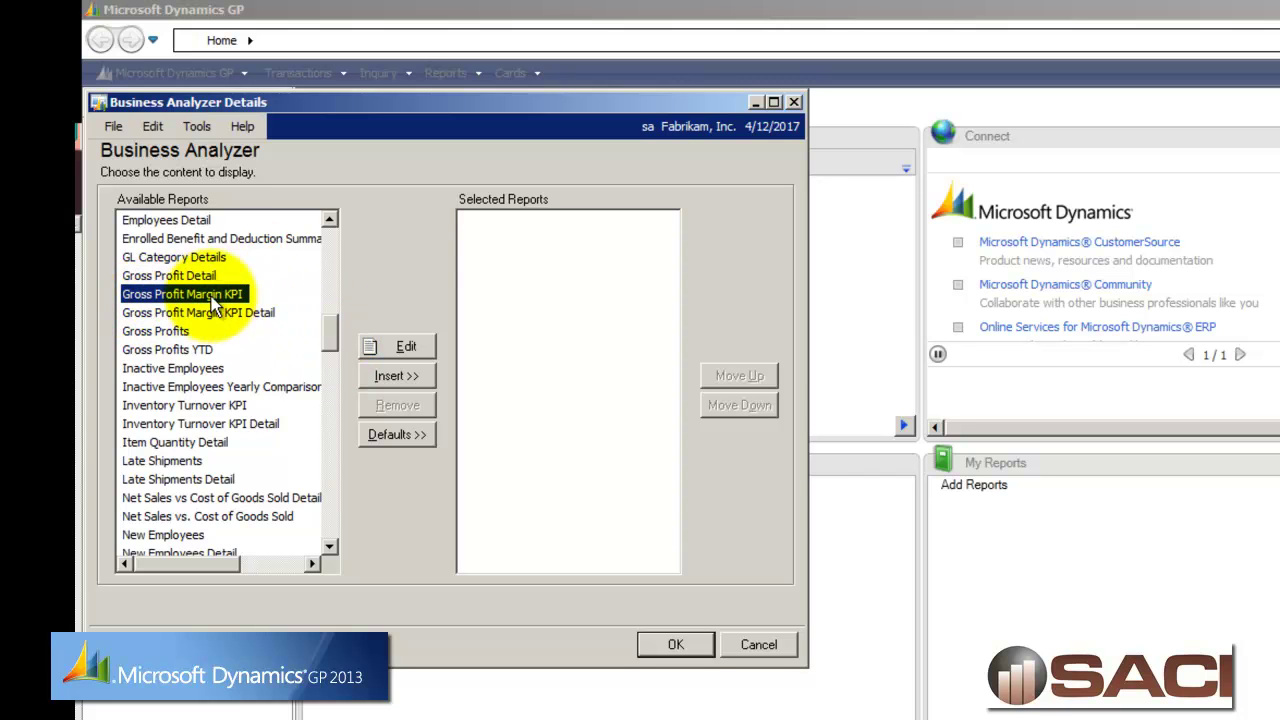
pyautogui.click(396, 376)
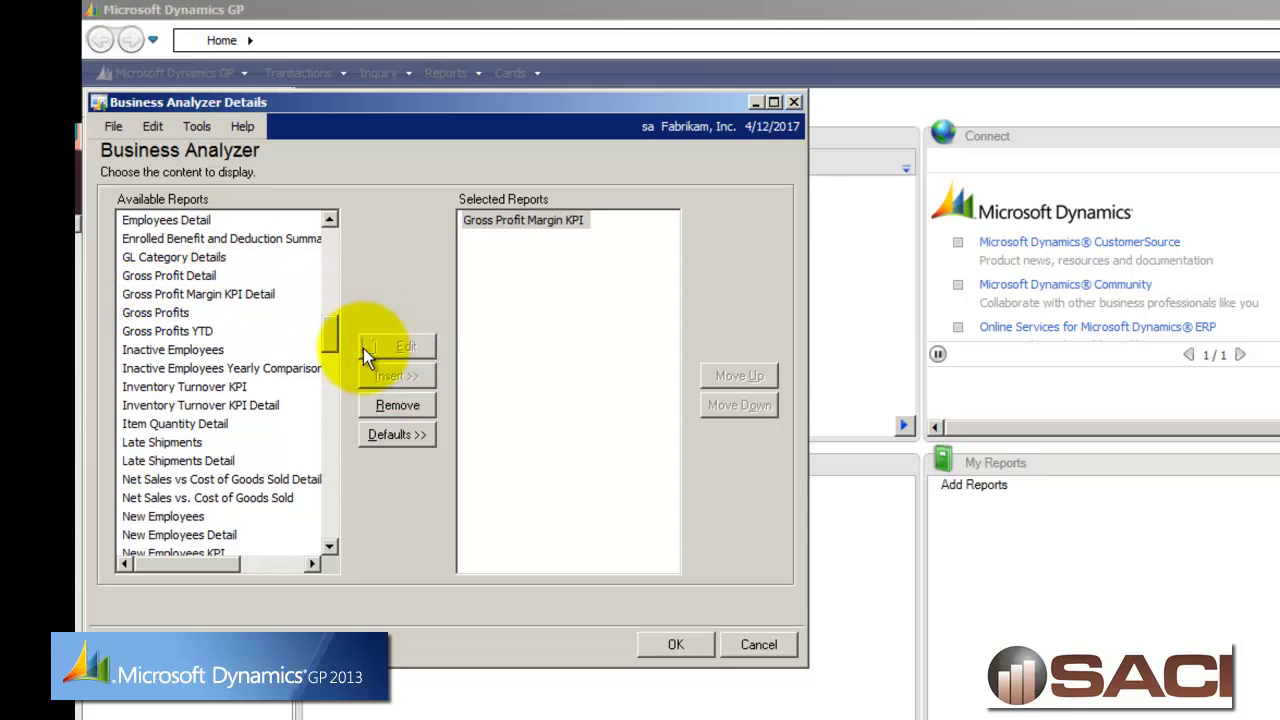
pyautogui.moveTo(335, 336); pyautogui.dragTo(312, 413)
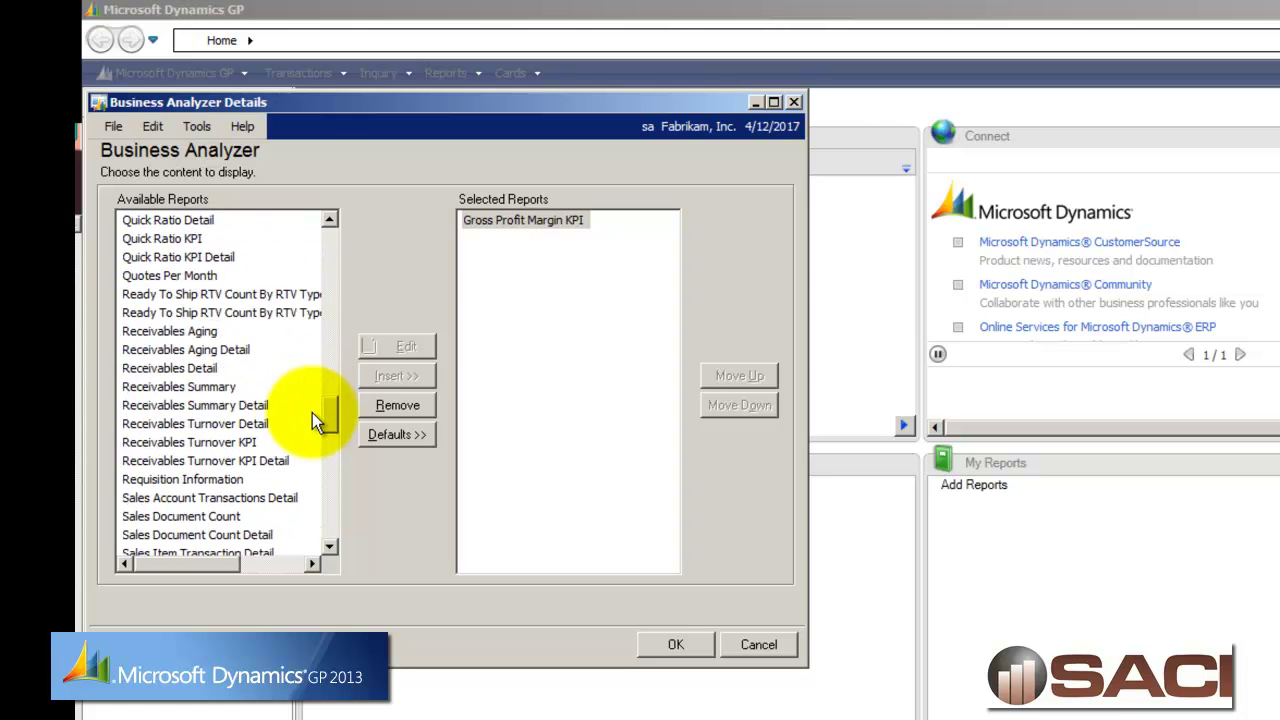
pyautogui.click(200, 386)
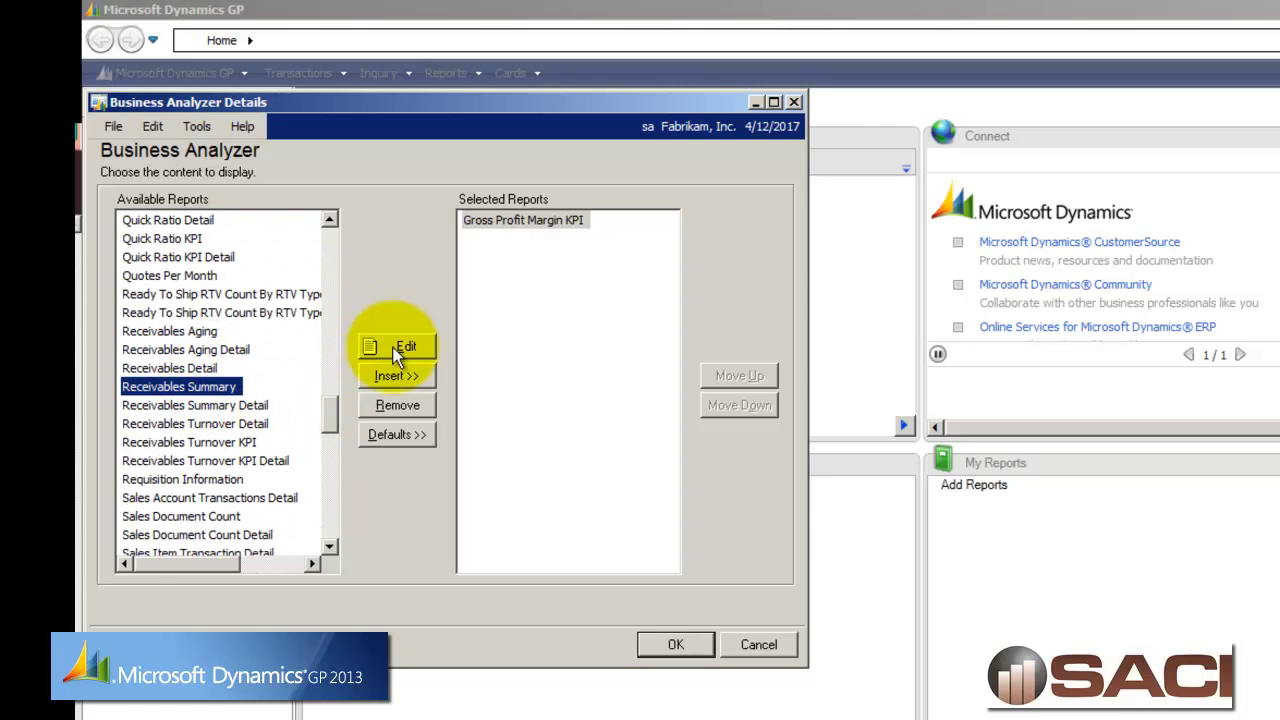
pyautogui.click(390, 376)
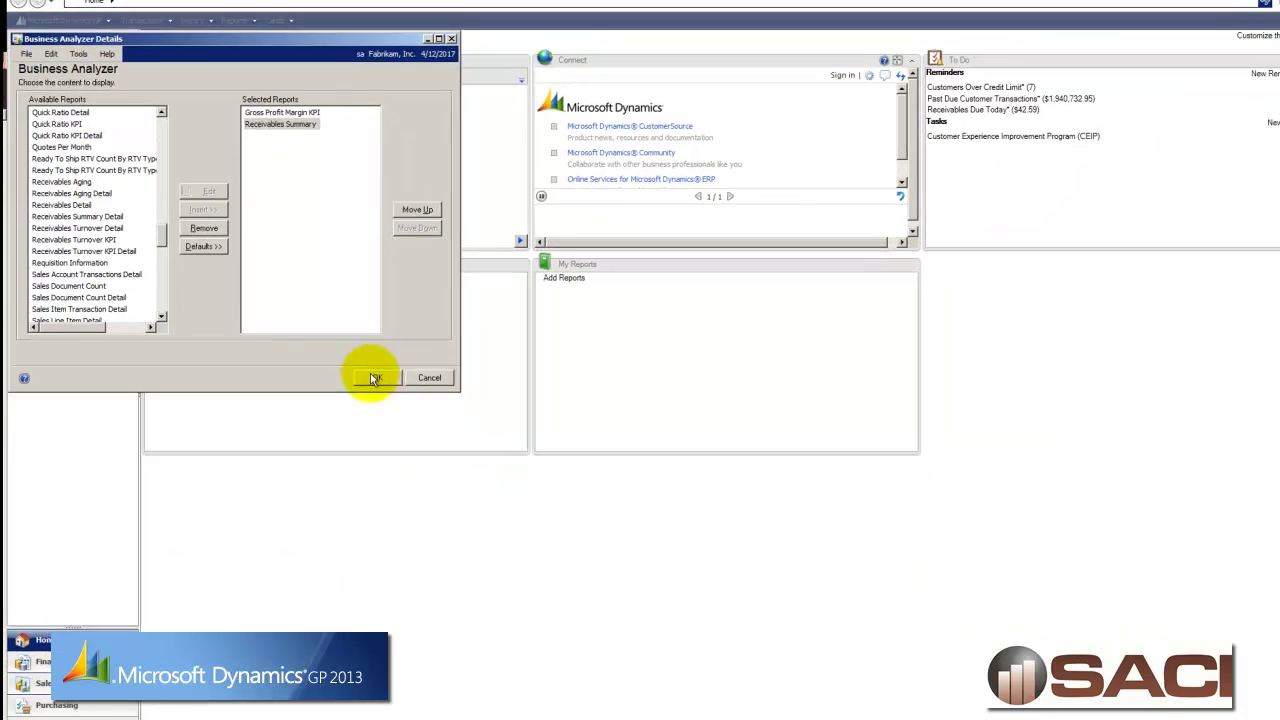
pyautogui.click(572, 550)
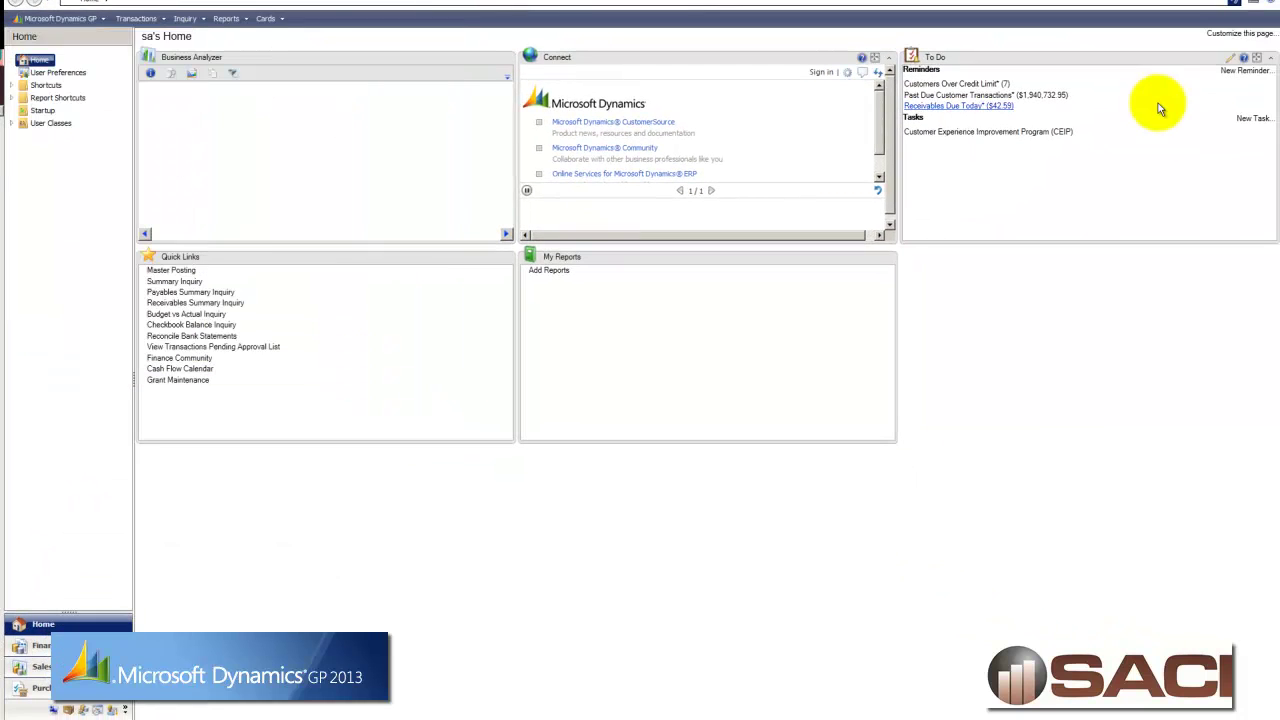
# Refresh the home page through Customize this page, then open the full Receivables Summary report.
pyautogui.click(1240, 33)
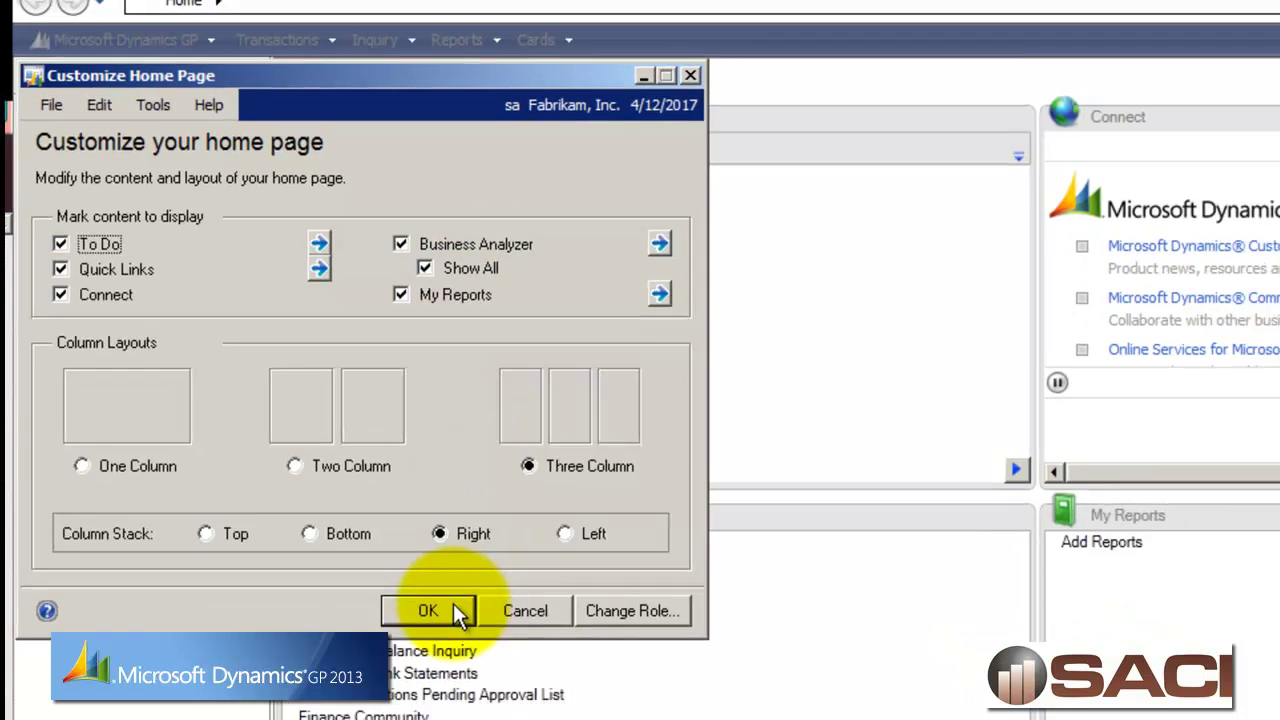
pyautogui.click(450, 610)
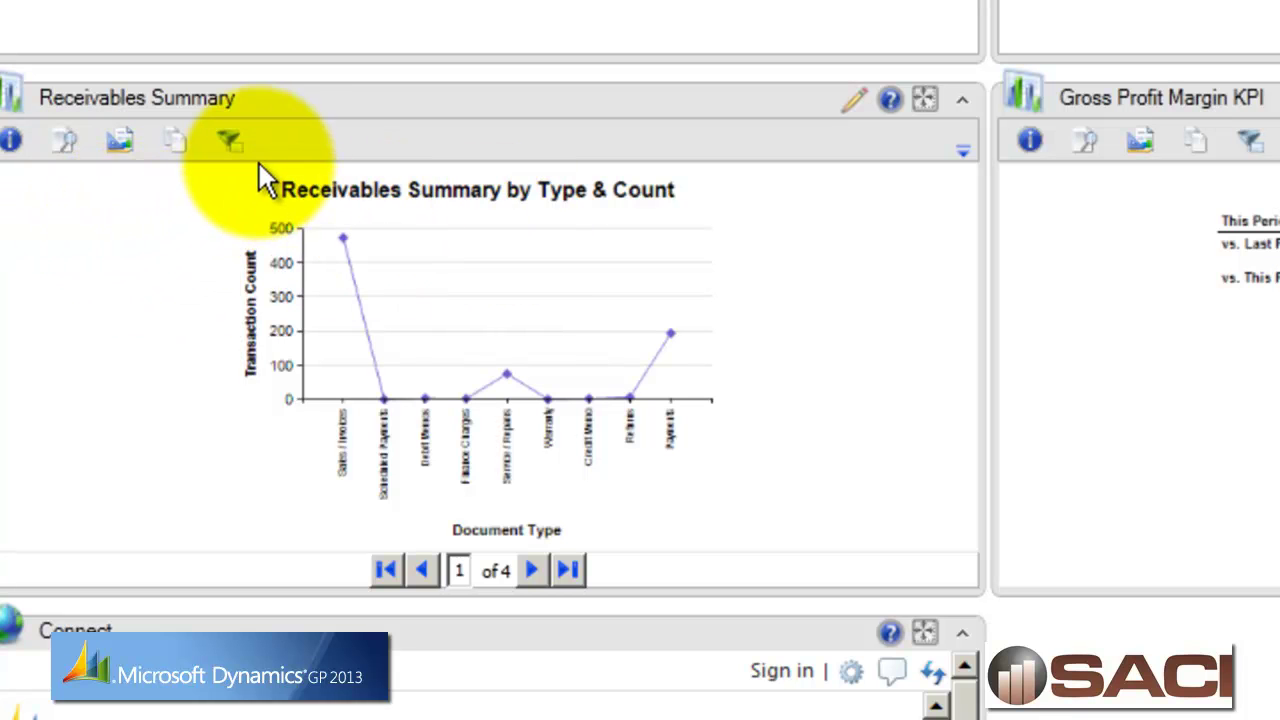
pyautogui.click(63, 140)
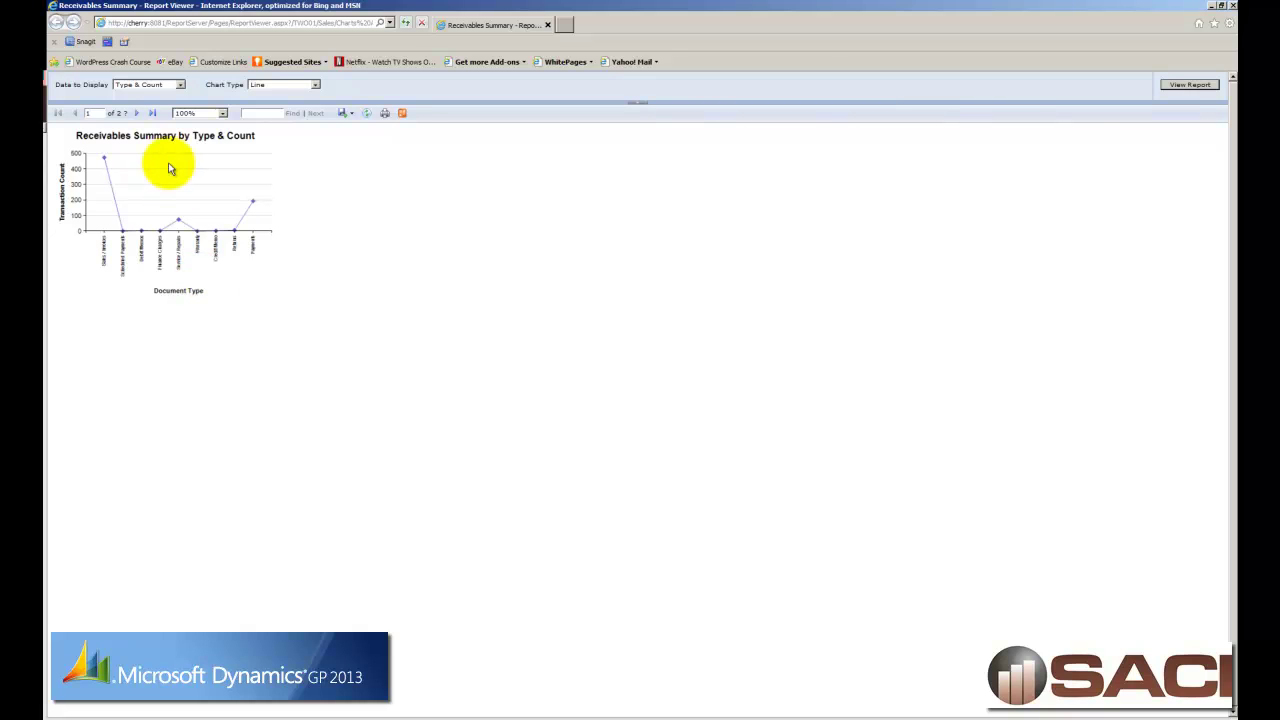
# Zoom the report to 200% and drill into Service / Repairs for the detail report.
pyautogui.click(216, 113)
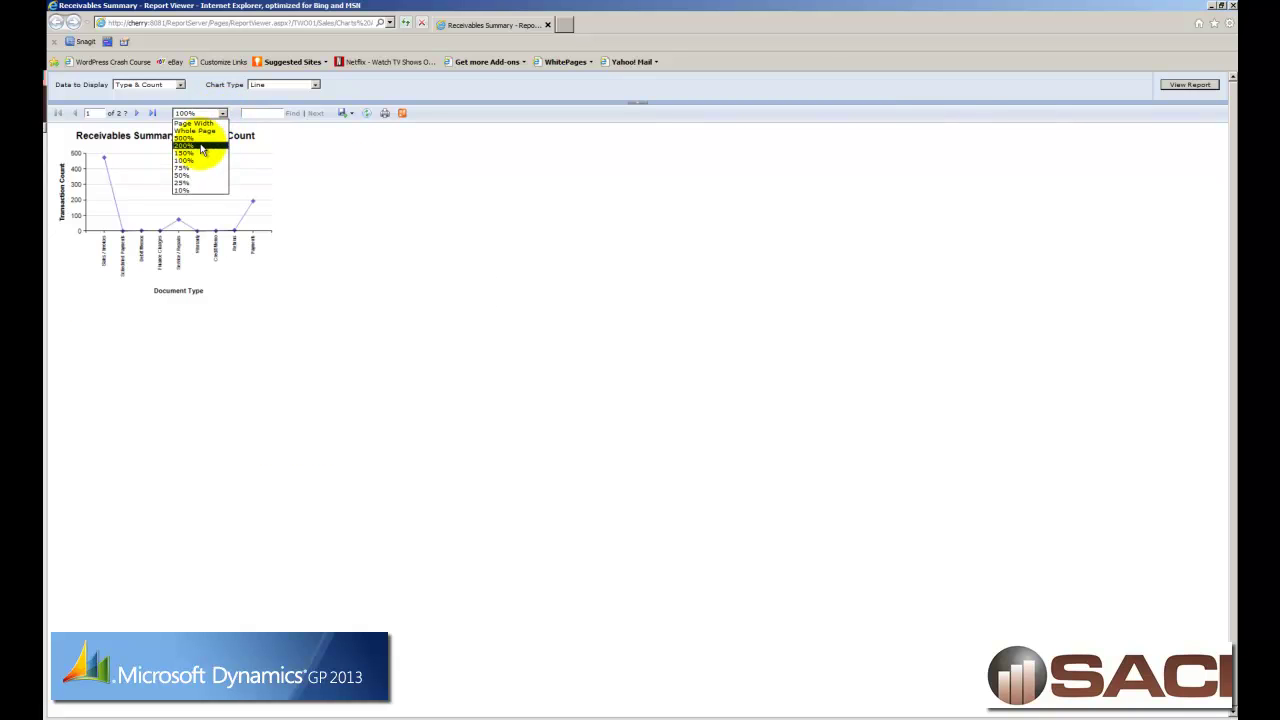
pyautogui.click(205, 146)
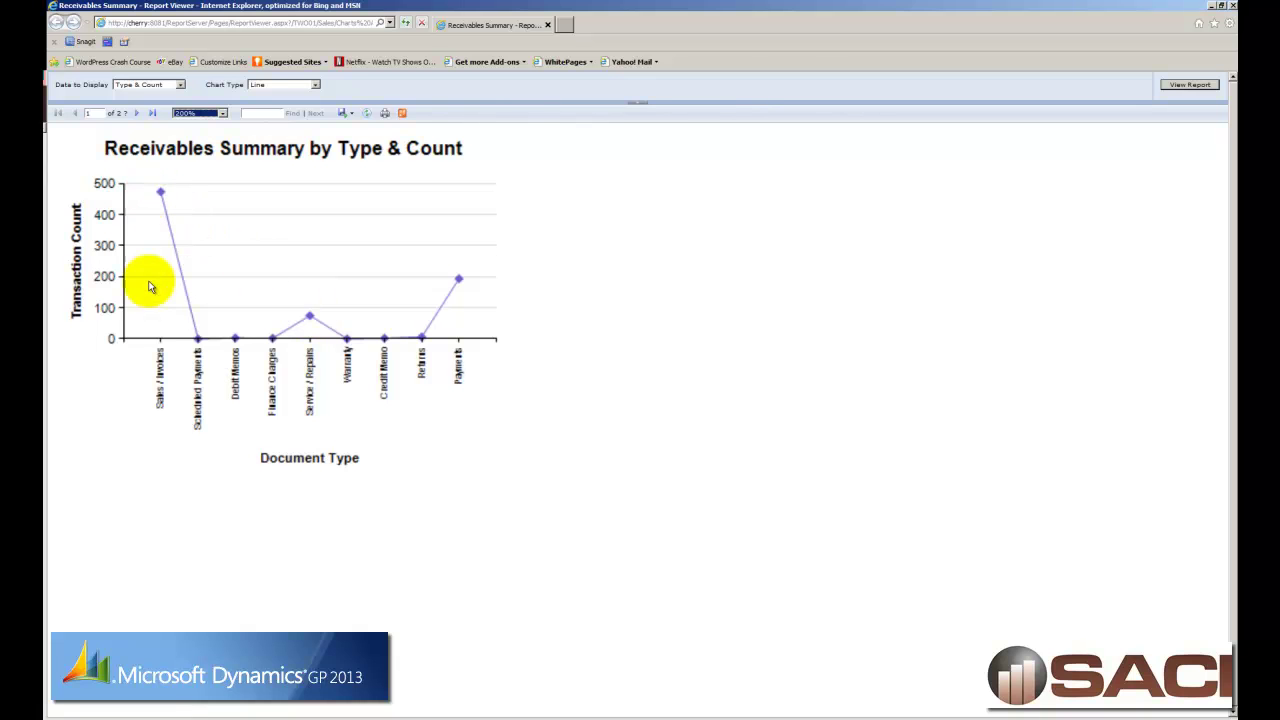
pyautogui.click(310, 319)
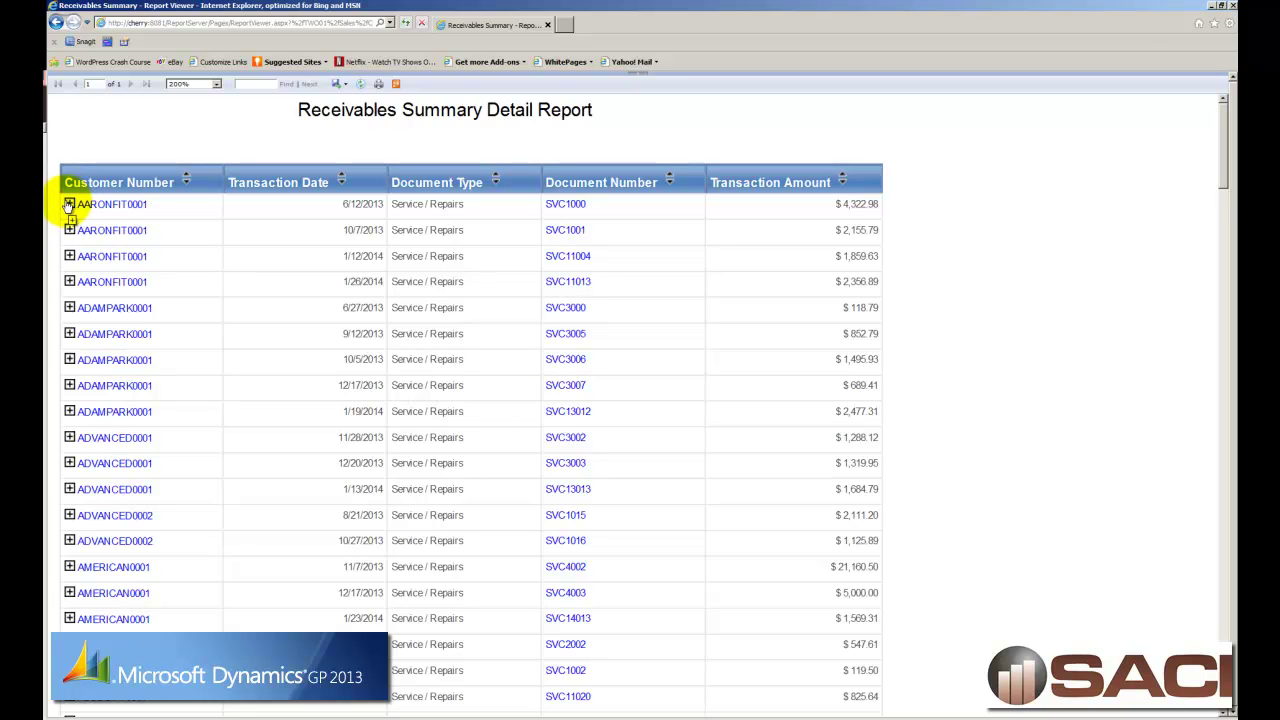
# Expand the first customer and drill back into GP from document SVC1000, allowing the browser prompt.
pyautogui.click(69, 205)
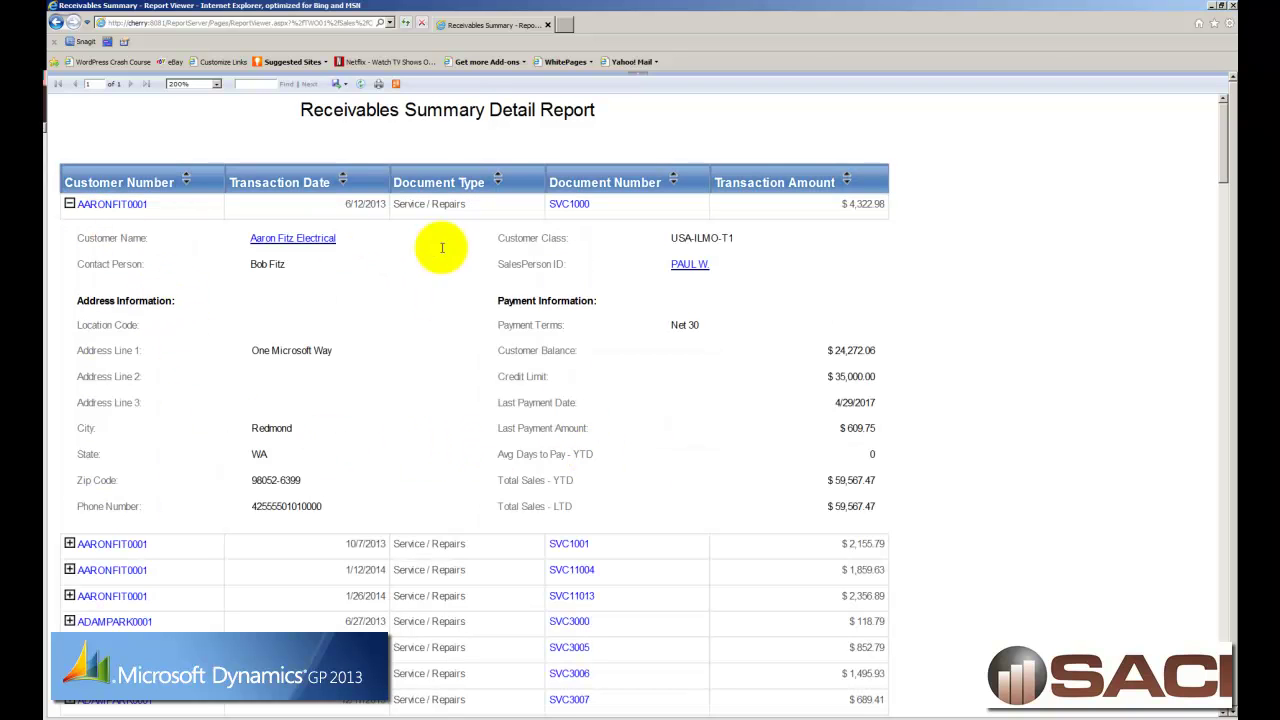
pyautogui.click(572, 206)
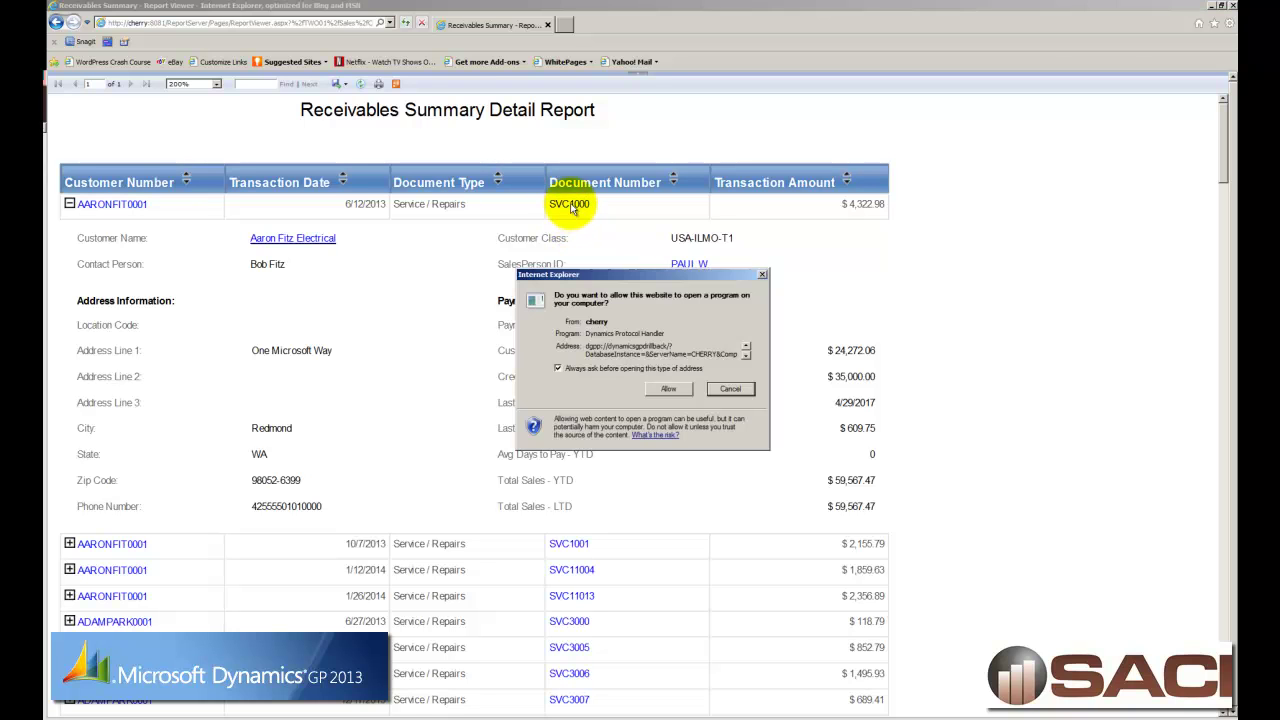
pyautogui.click(667, 388)
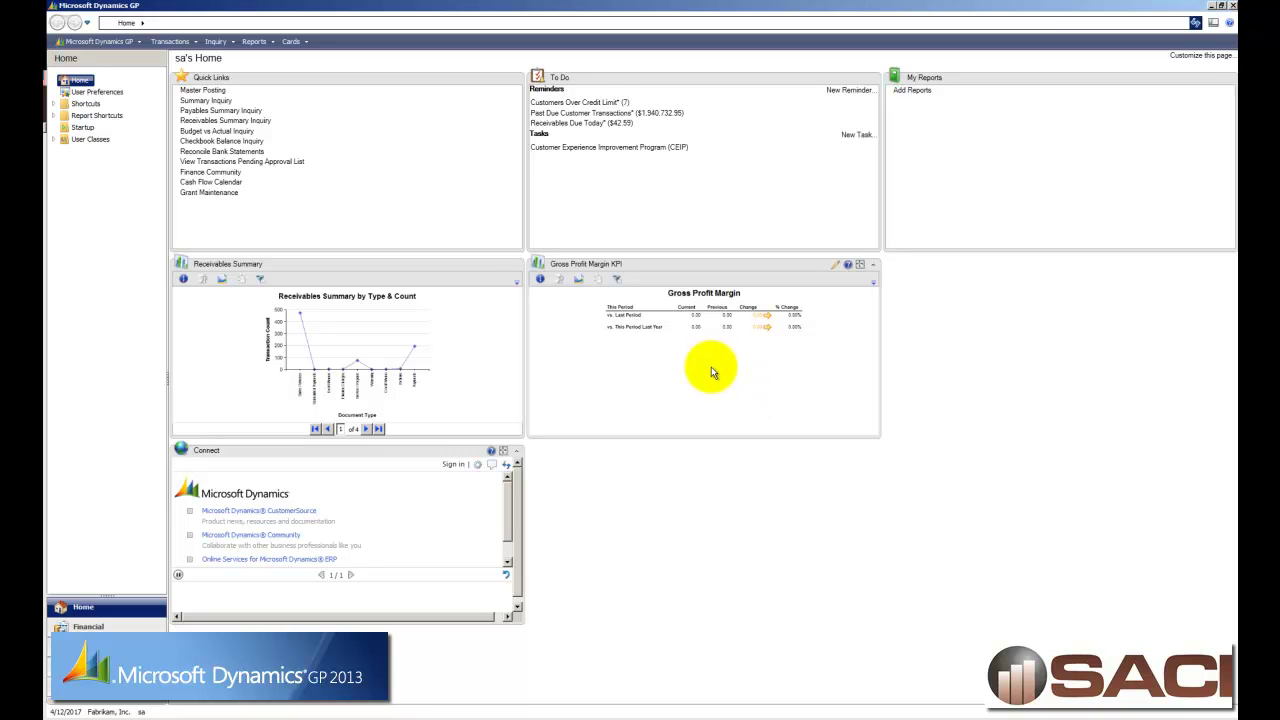
# Open the Gross Profit Margin KPI report at 200% zoom and rerun it for user date 9/19/2017.
pyautogui.click(559, 279)
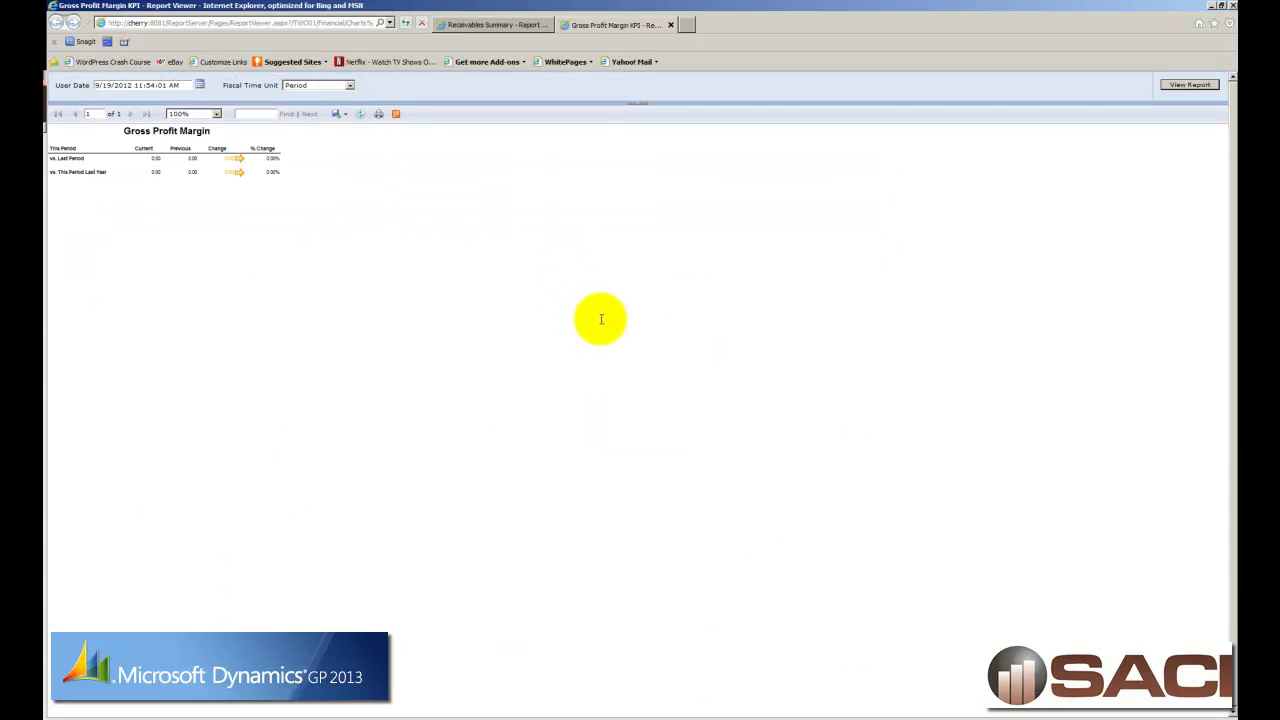
pyautogui.click(214, 114)
pyautogui.click(190, 154)
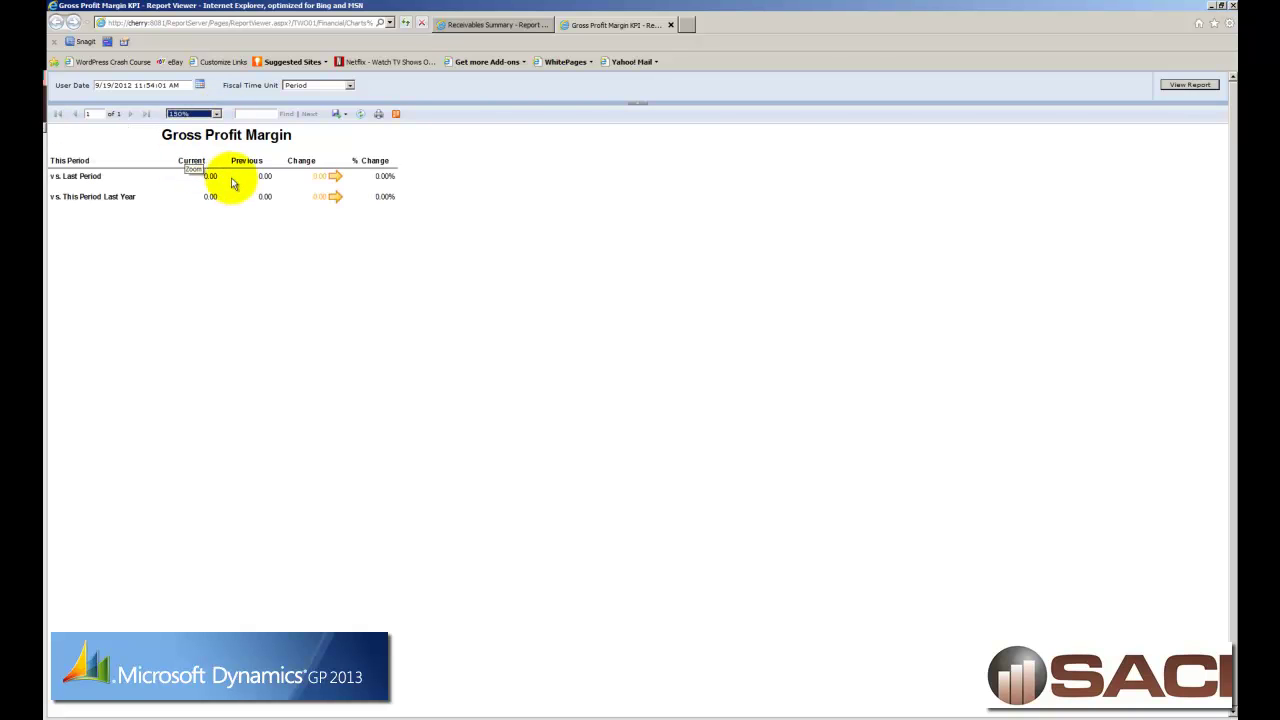
pyautogui.click(212, 114)
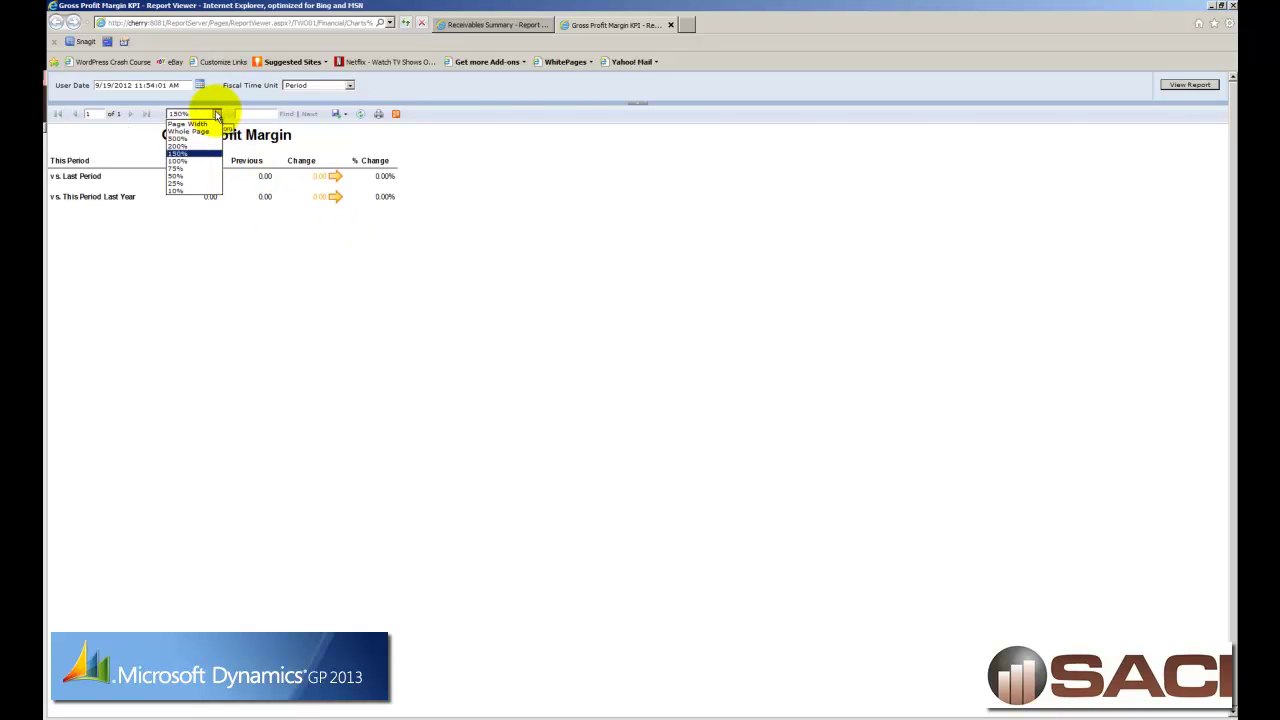
pyautogui.click(180, 147)
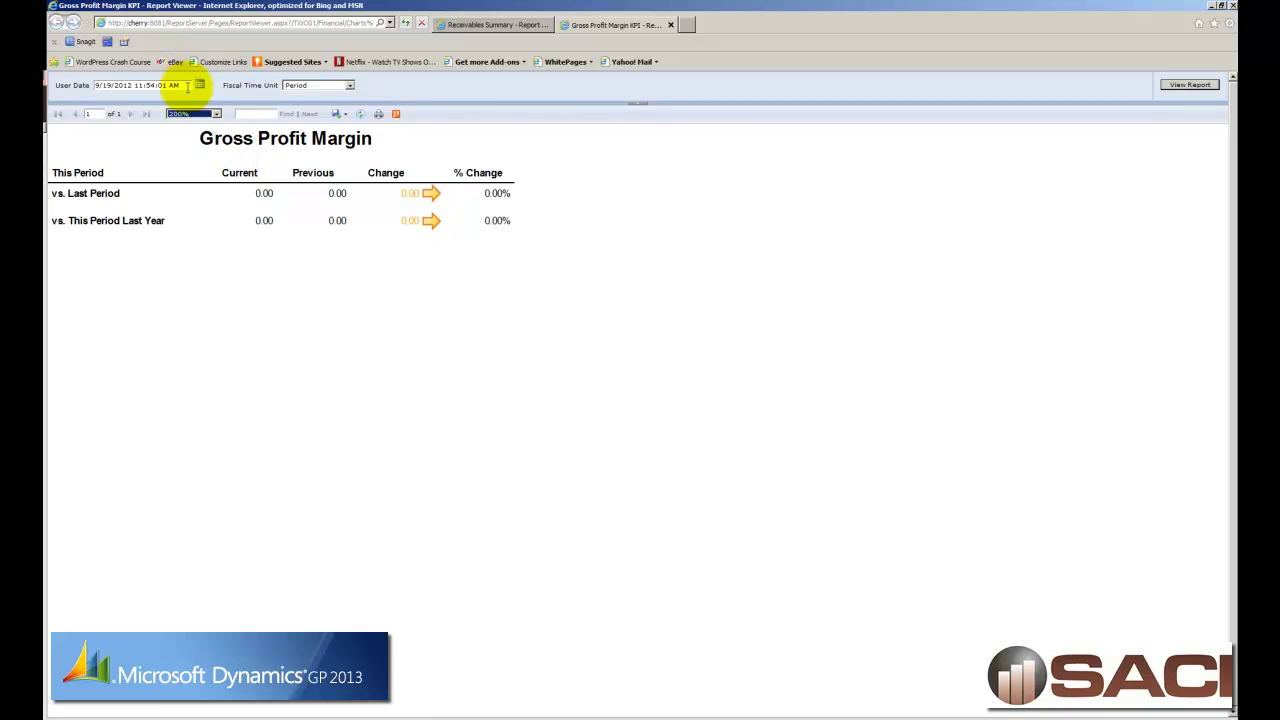
pyautogui.click(120, 85)
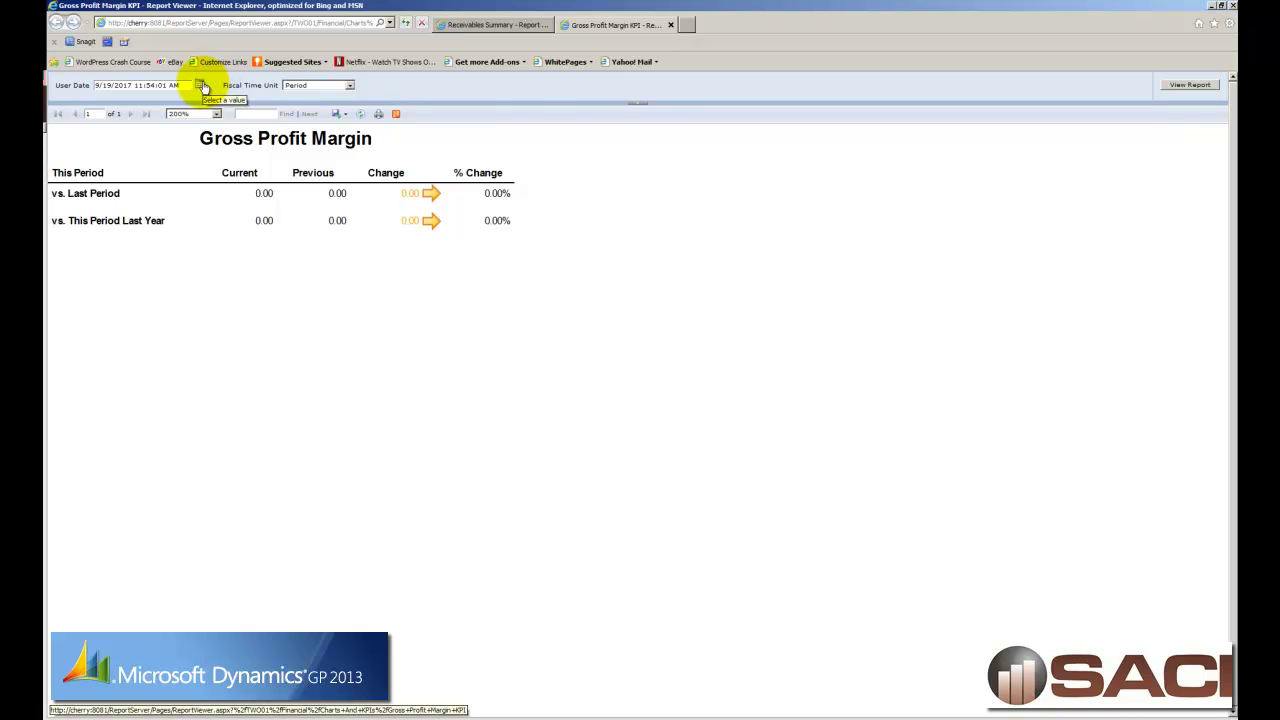
pyautogui.click(1190, 85)
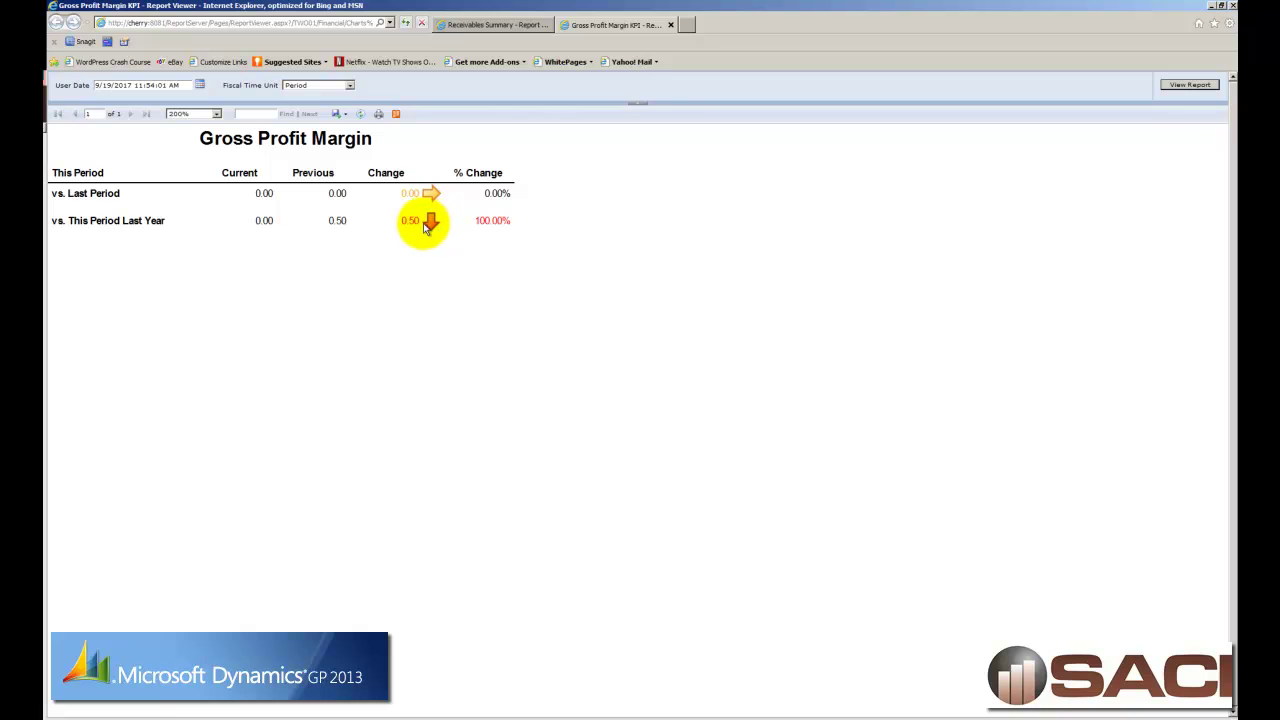
# View the 0.50 change detail chart, close the browser, then maximize and restore Receivables Summary.
pyautogui.click(414, 224)
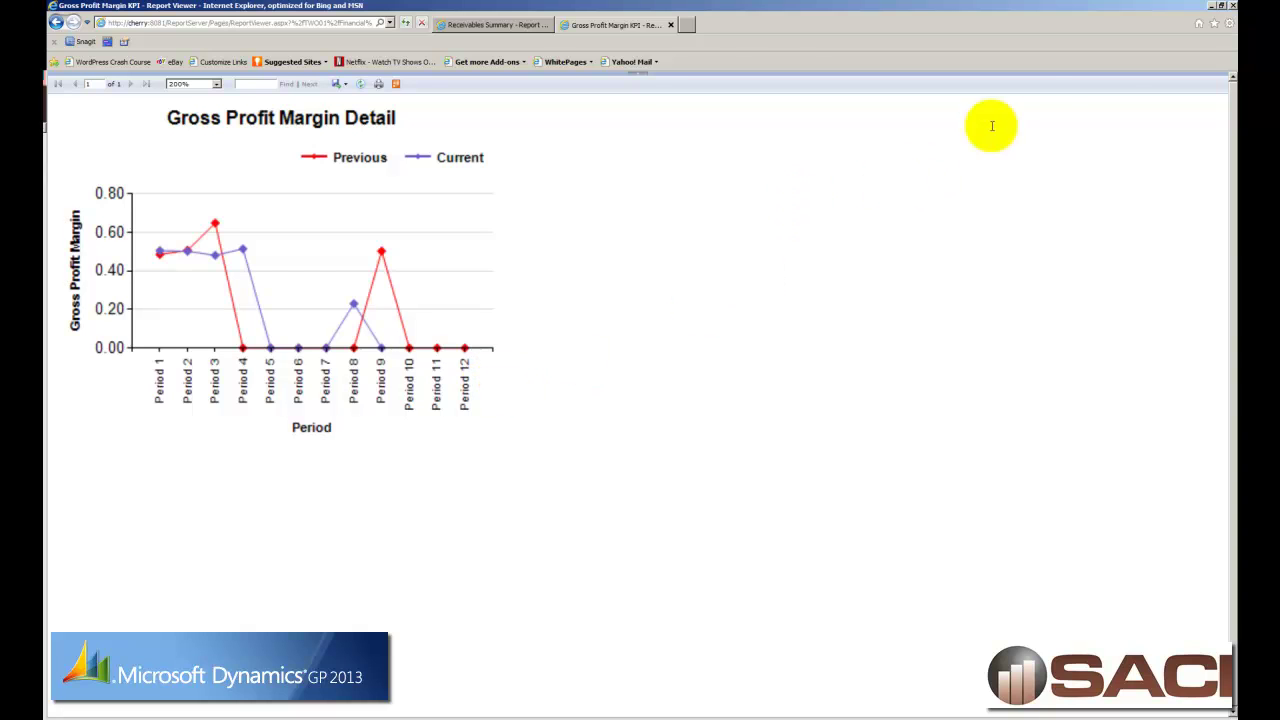
pyautogui.click(1211, 7)
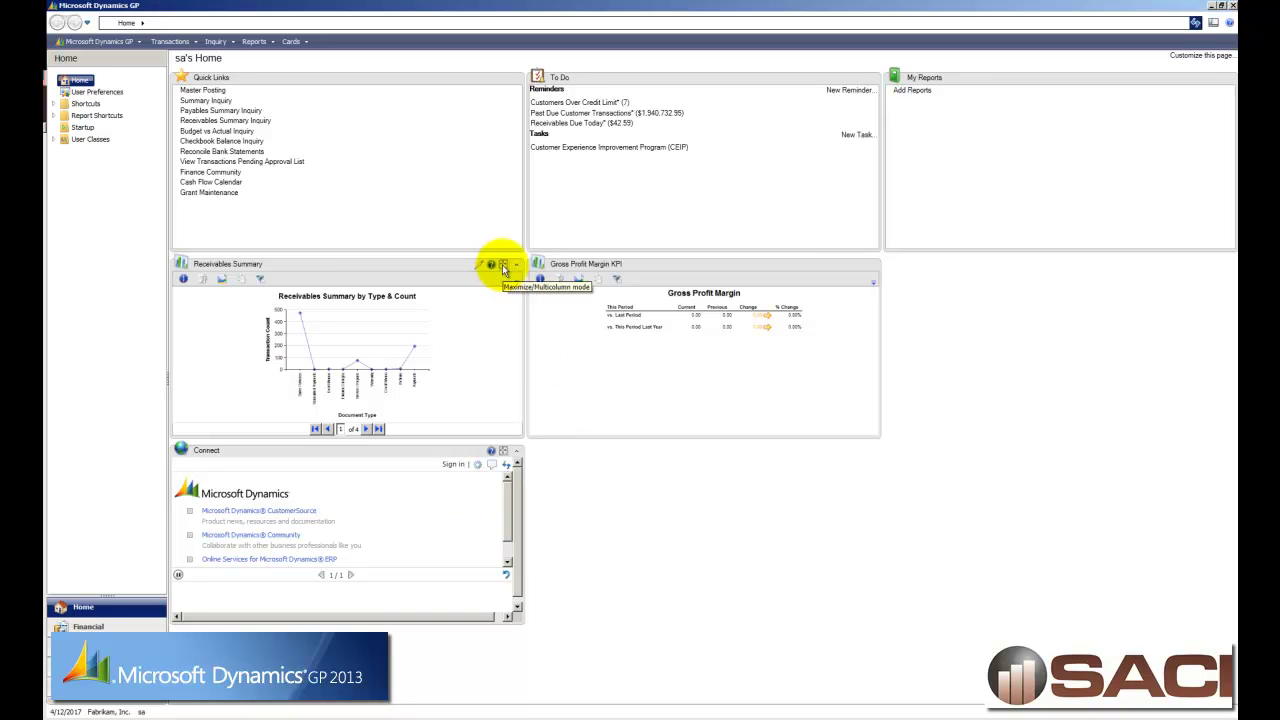
pyautogui.click(503, 266)
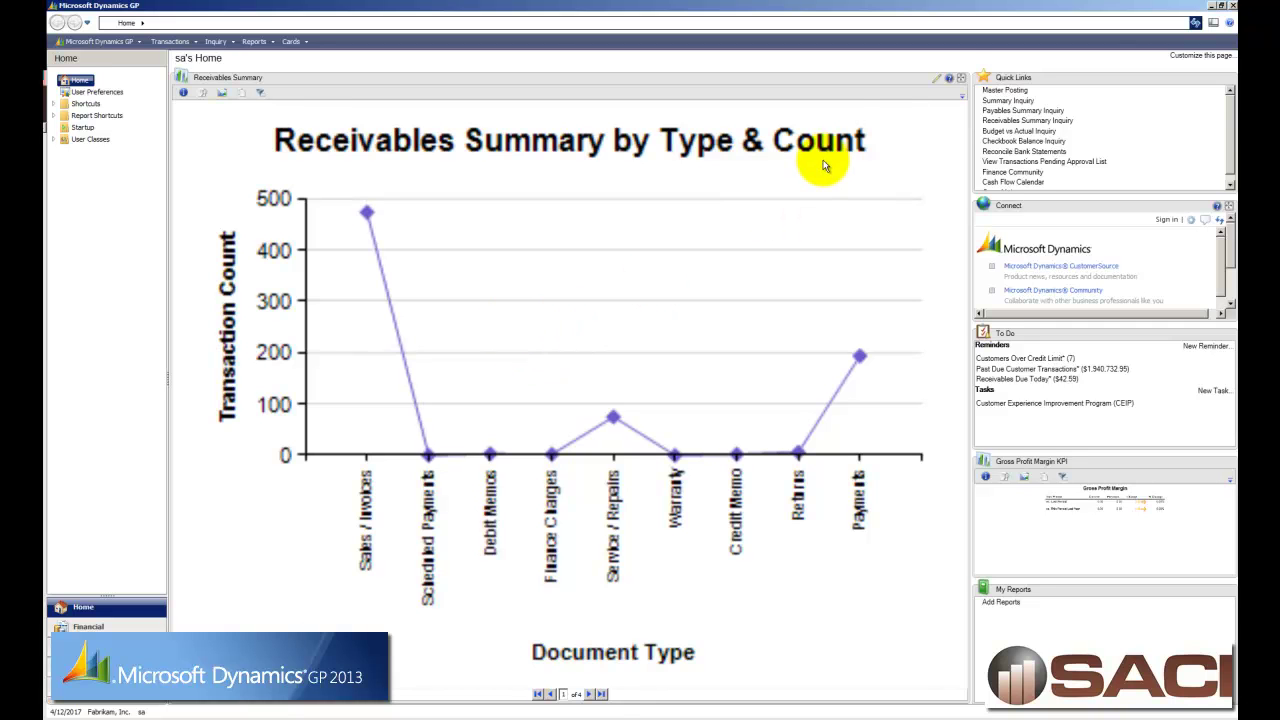
pyautogui.click(959, 78)
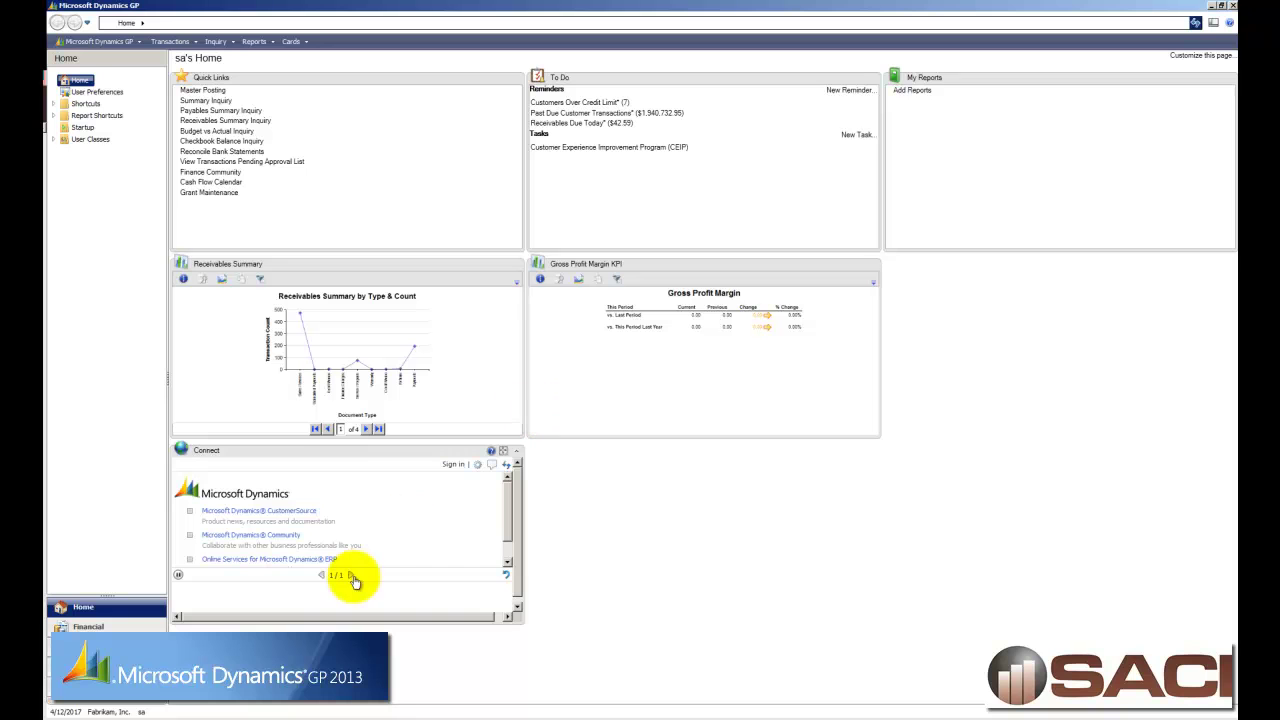
# On the Sales area page, move Setup to the top row and Transactions and Utilities to the middle row.
pyautogui.click(120, 627)
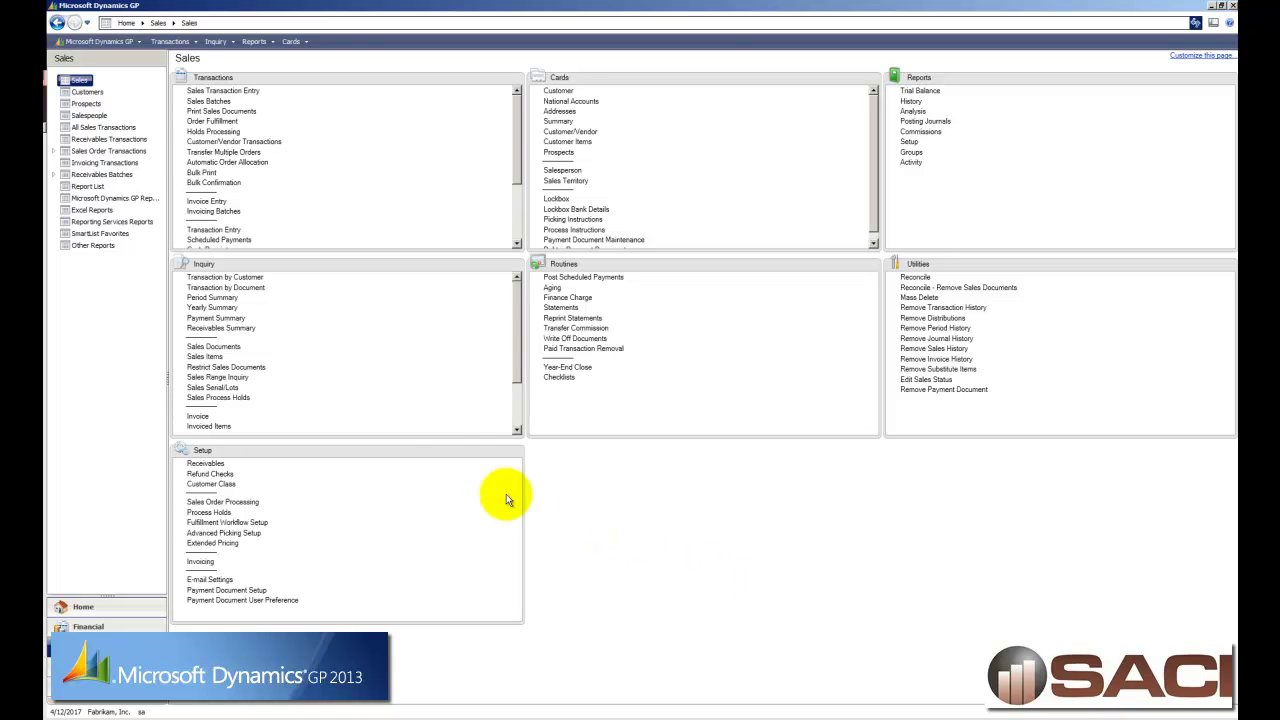
pyautogui.moveTo(410, 458); pyautogui.dragTo(700, 280)
pyautogui.moveTo(243, 80); pyautogui.dragTo(300, 440)
pyautogui.moveTo(977, 263); pyautogui.dragTo(337, 354)
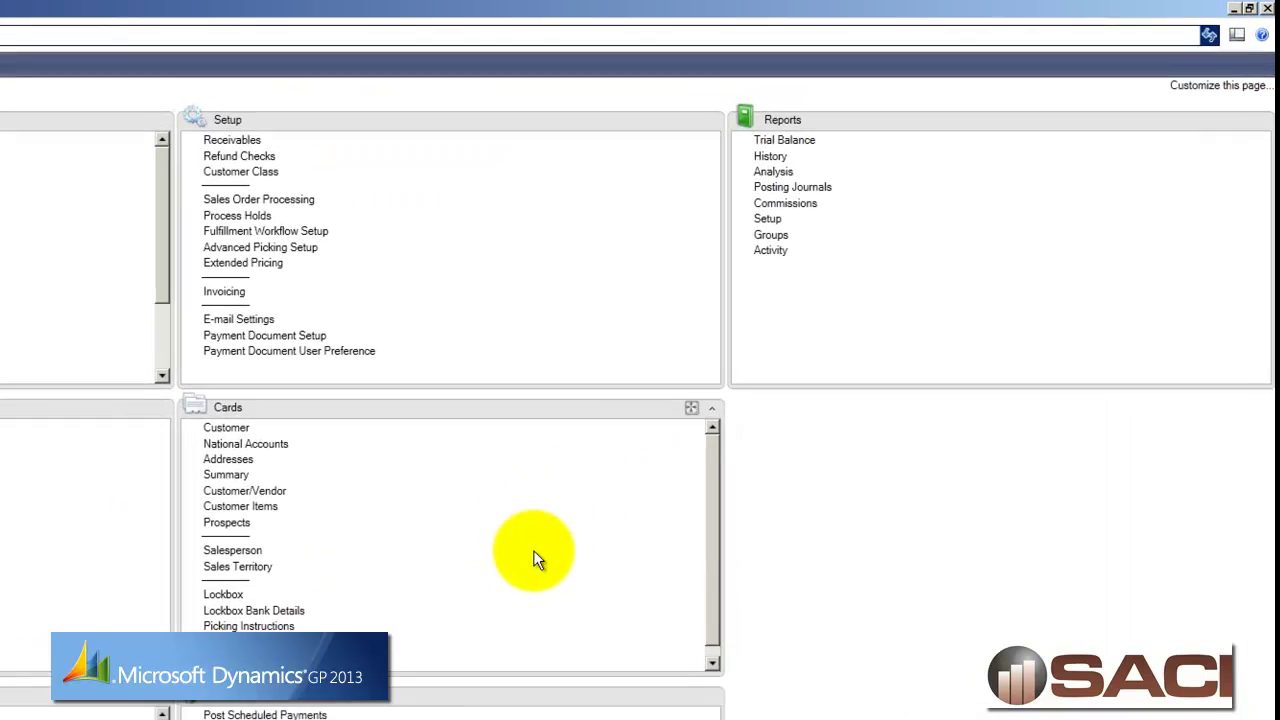
# Hide the Utilities, Routines and Setup sections from the Sales area page.
pyautogui.click(1234, 92)
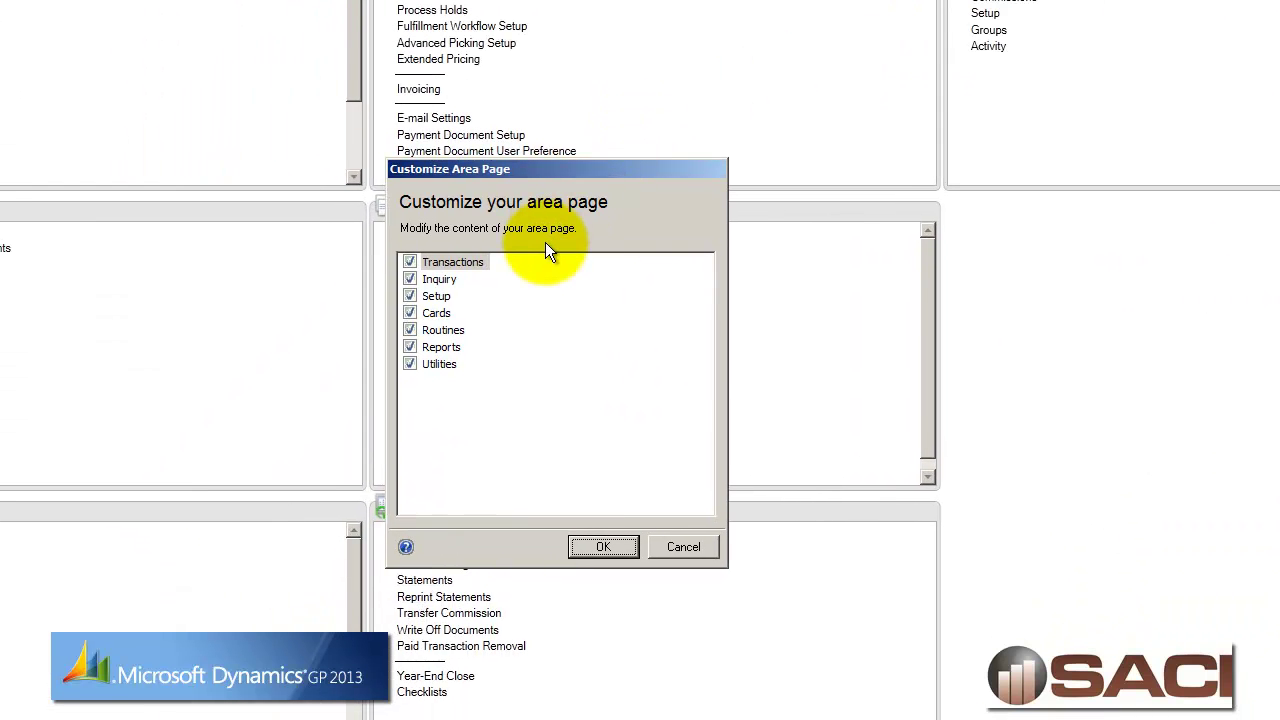
pyautogui.click(407, 364)
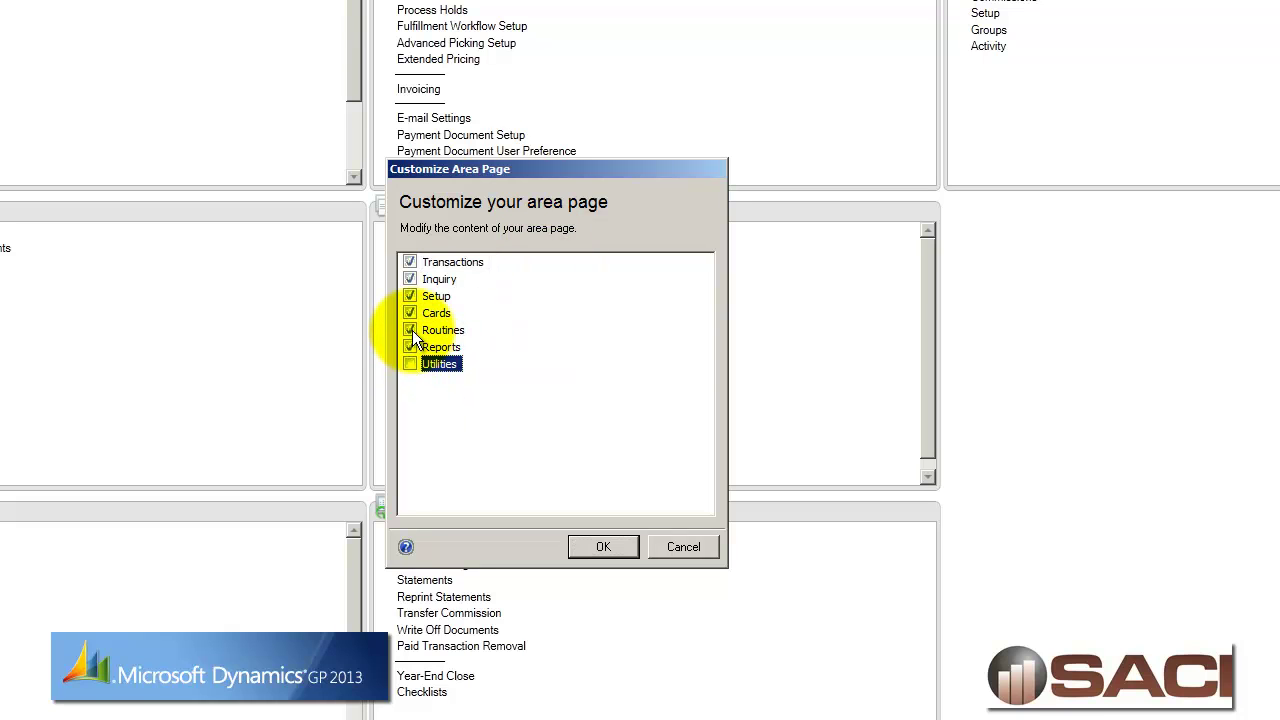
pyautogui.click(411, 330)
pyautogui.click(411, 295)
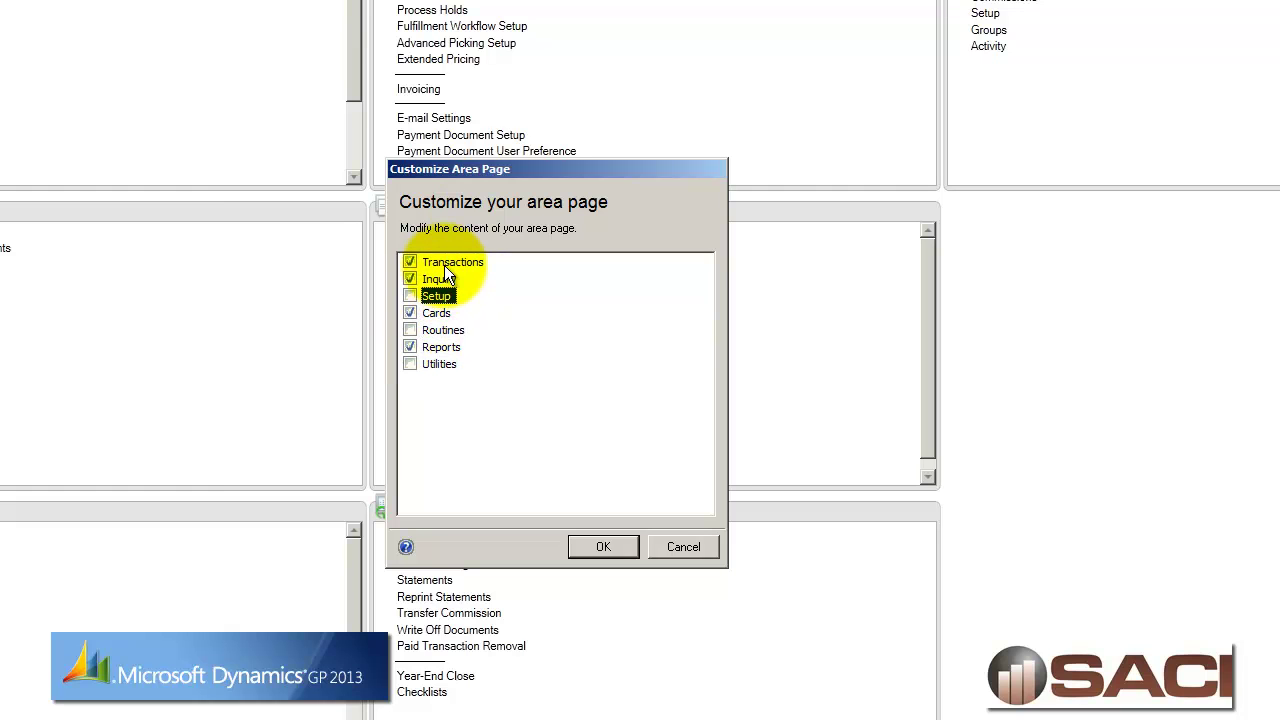
pyautogui.click(601, 546)
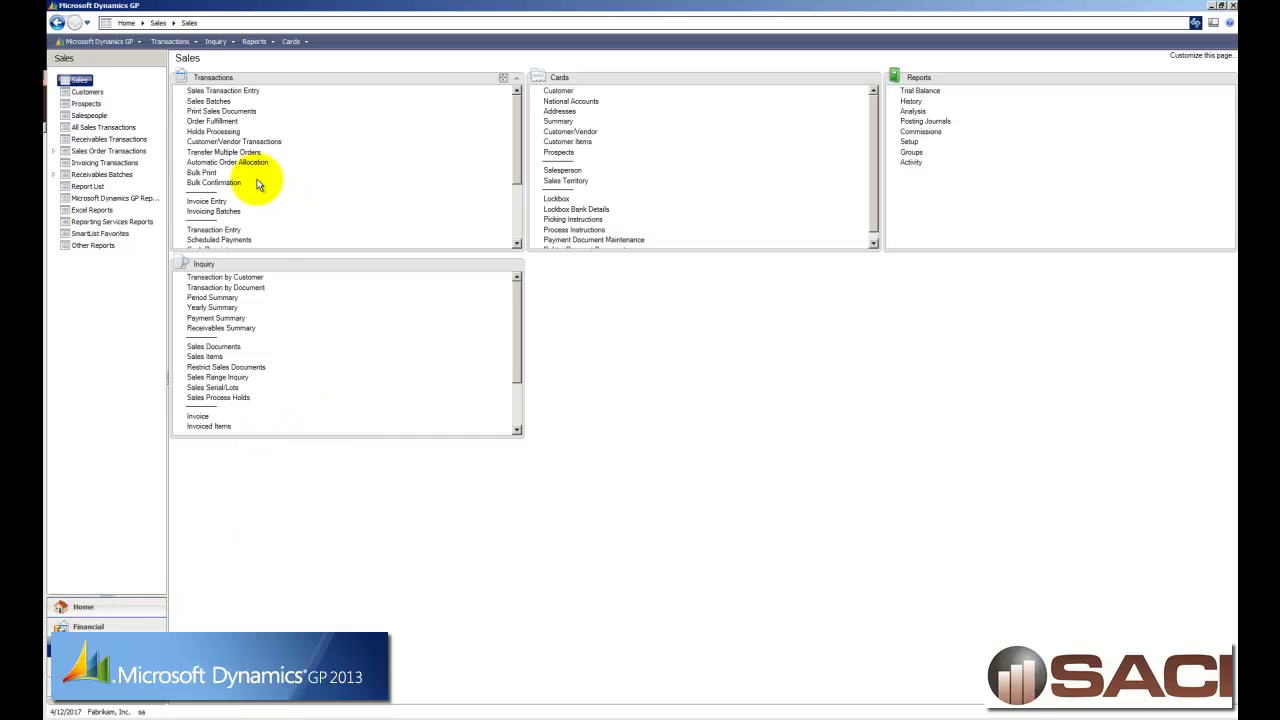
# Add the demo option of Aged Trial Balance w/ Options to the Receivables trial balance print list.
pyautogui.click(912, 102)
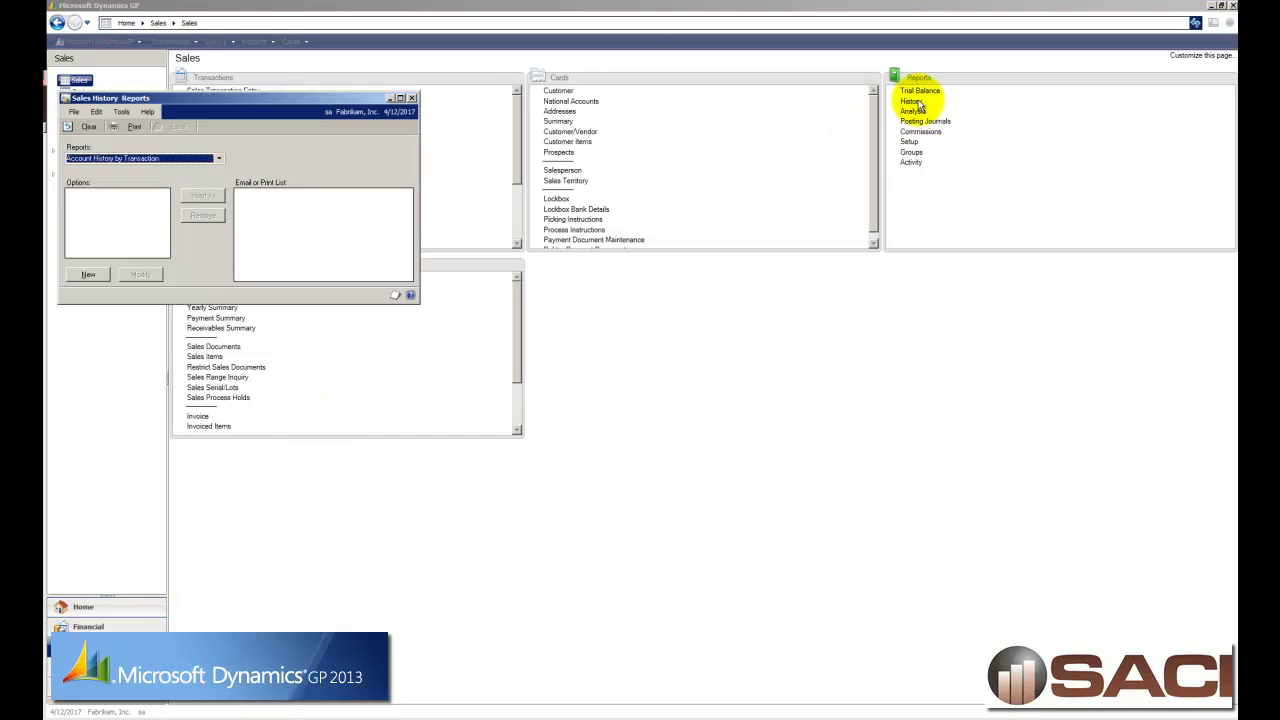
pyautogui.click(411, 97)
pyautogui.click(919, 91)
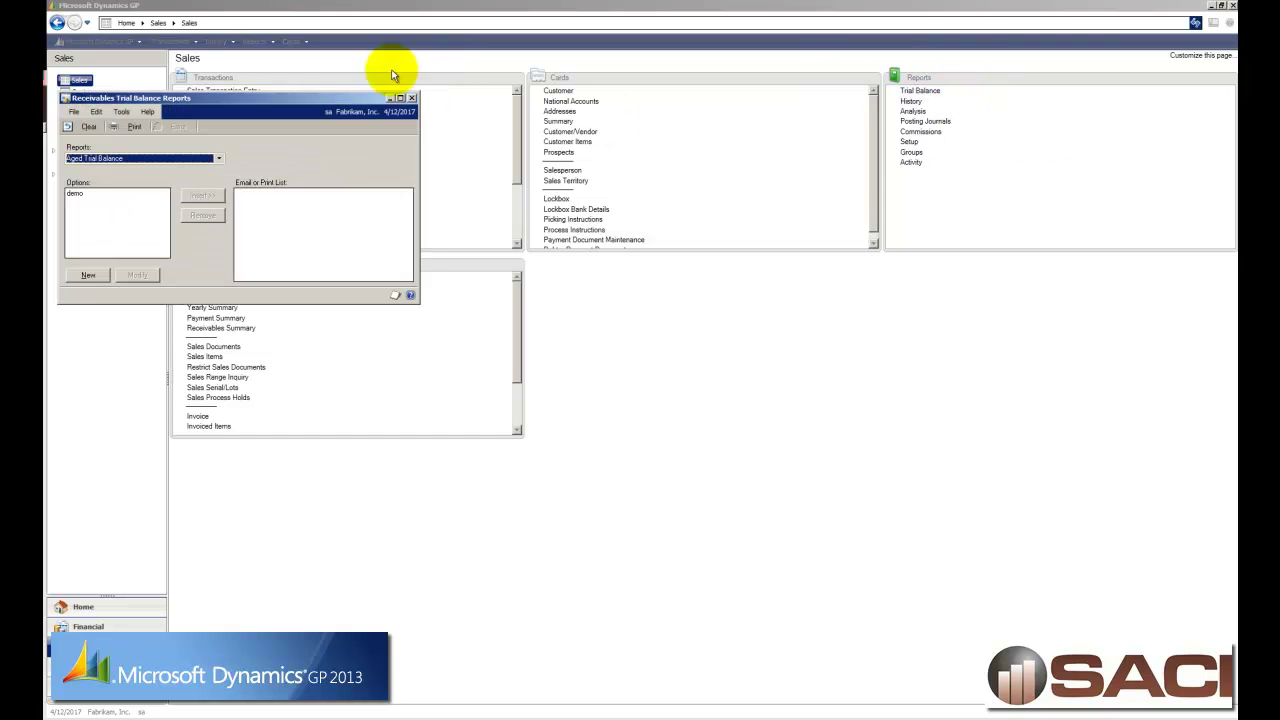
pyautogui.click(120, 158)
pyautogui.click(113, 178)
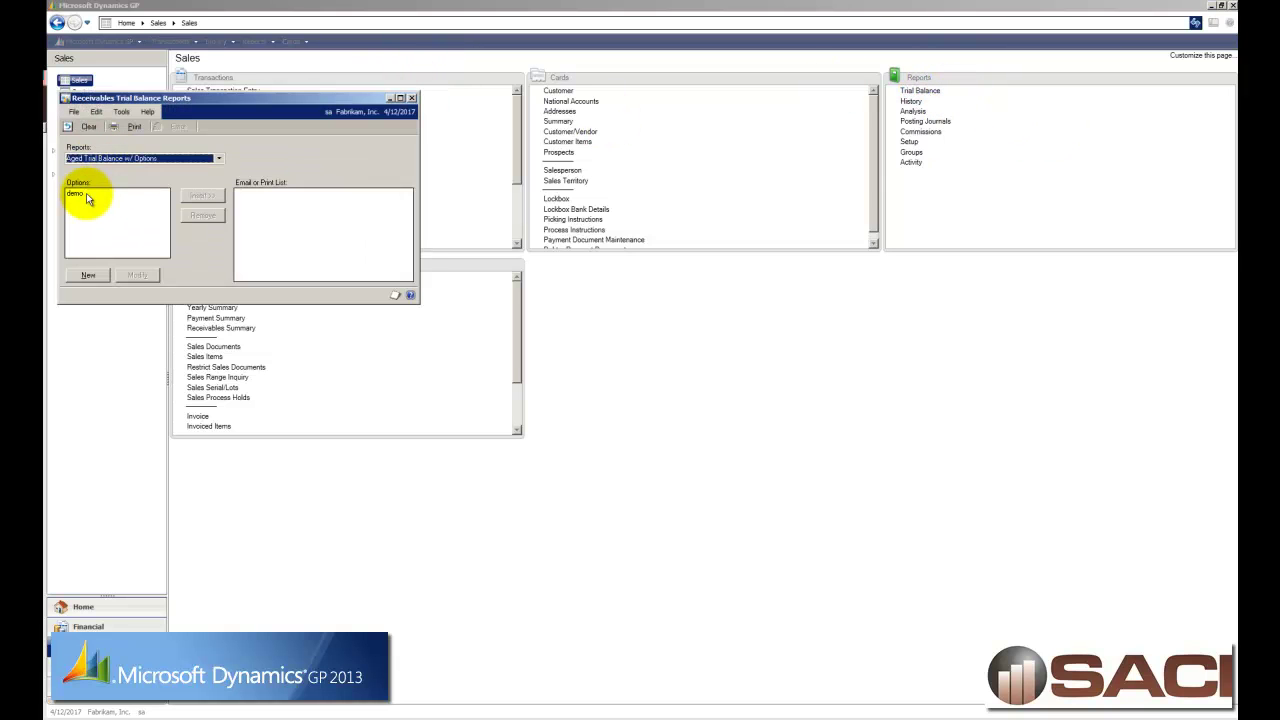
pyautogui.click(86, 193)
pyautogui.click(198, 198)
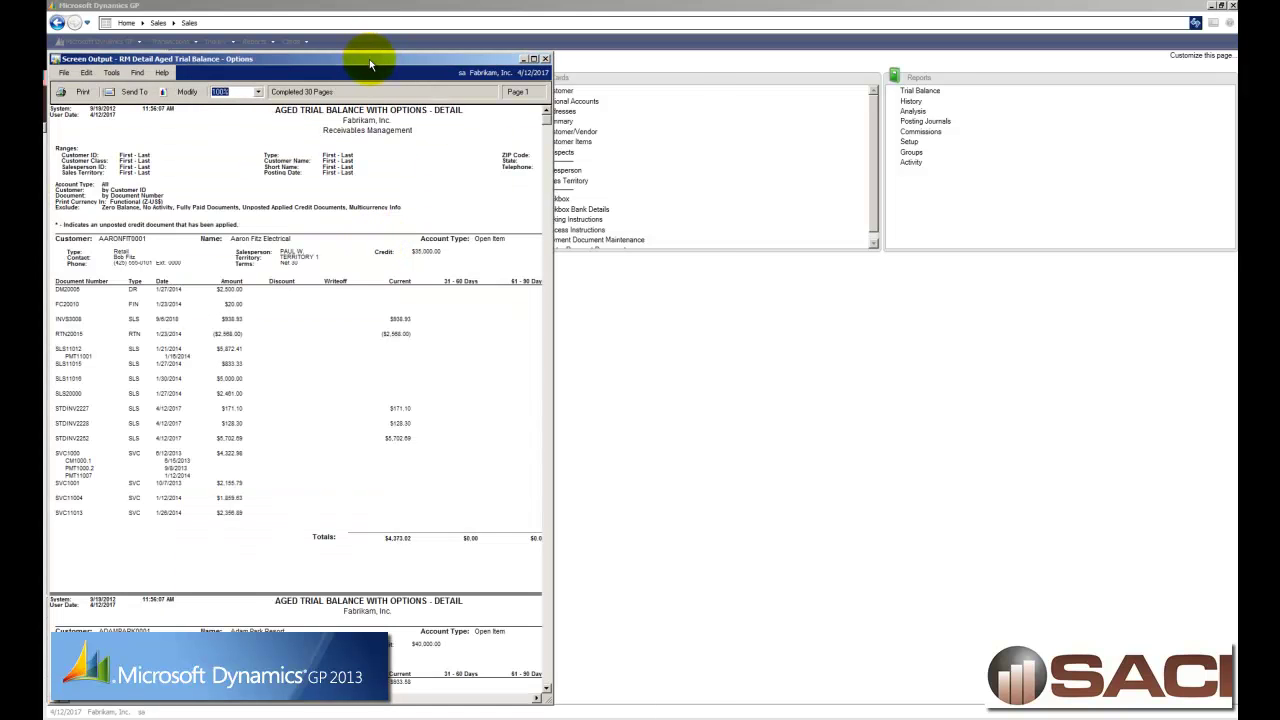
# Open the report's print options and try the MFC-495CW printer before returning to HL-5250DN.
pyautogui.moveTo(369, 60); pyautogui.dragTo(533, 76)
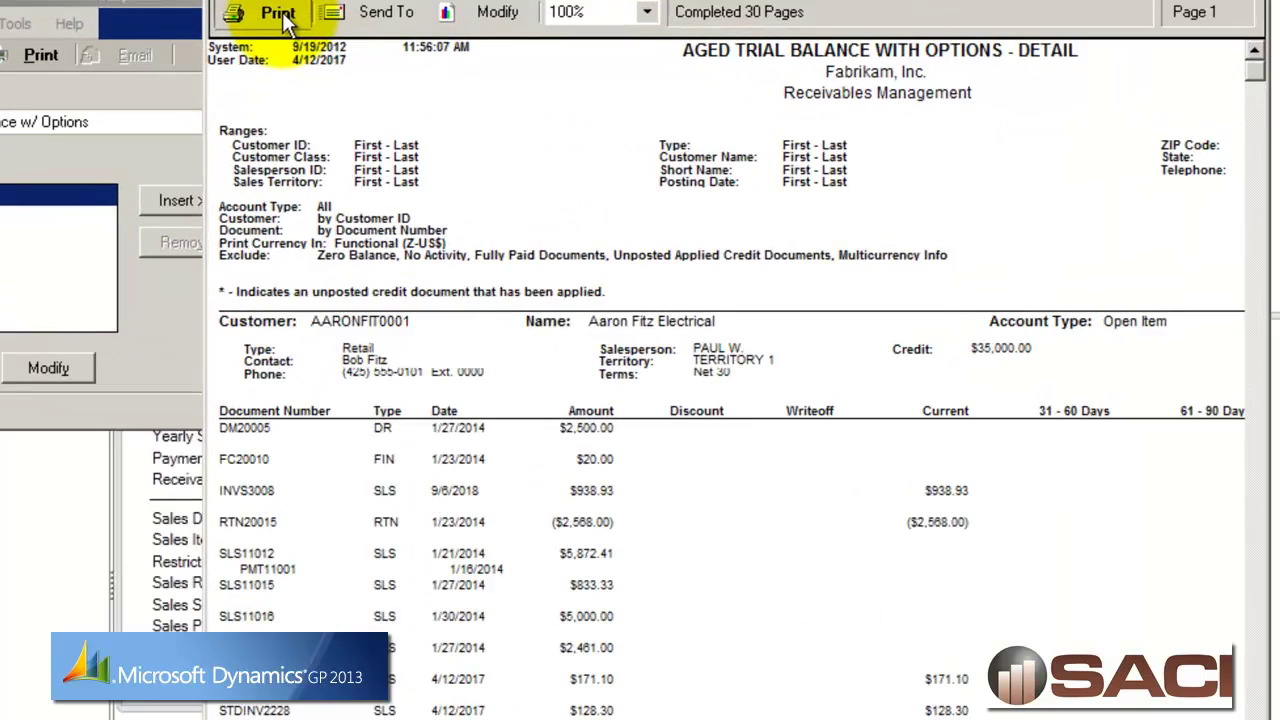
pyautogui.click(241, 105)
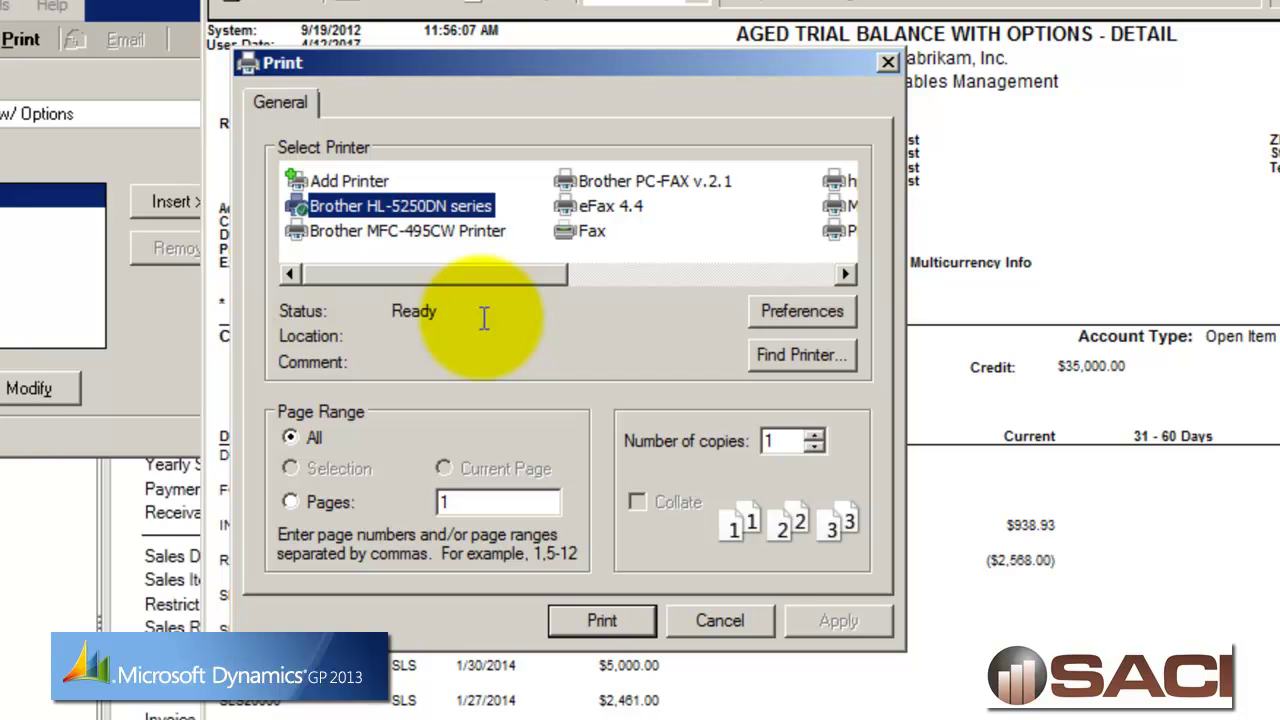
pyautogui.click(366, 231)
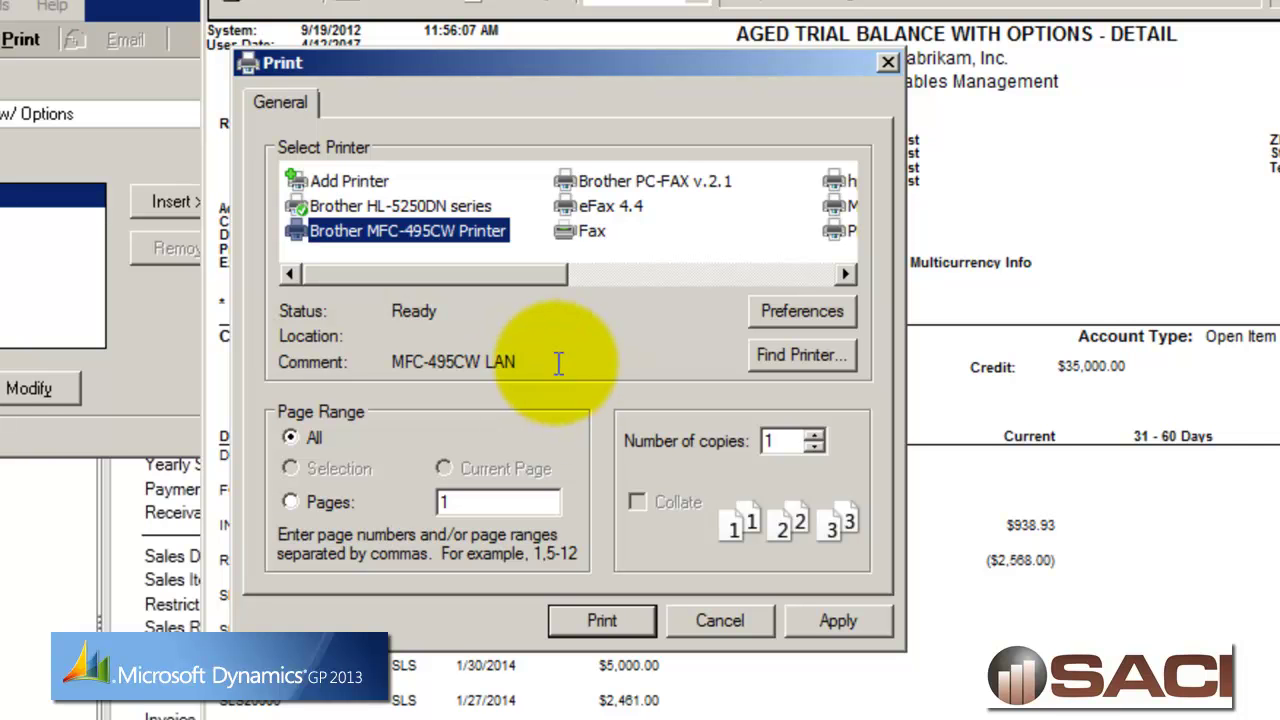
pyautogui.click(455, 204)
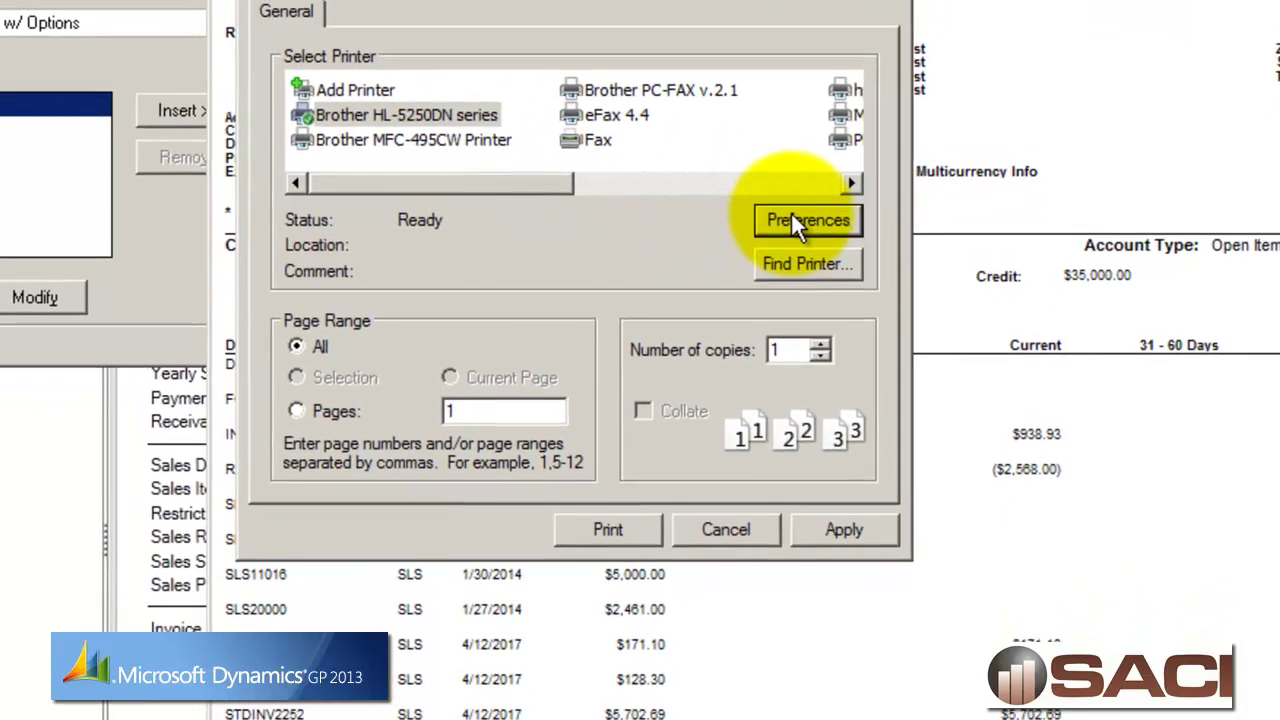
# Set Duplex in the HL-5250DN preferences, then cancel both dialogs without printing.
pyautogui.click(790, 305)
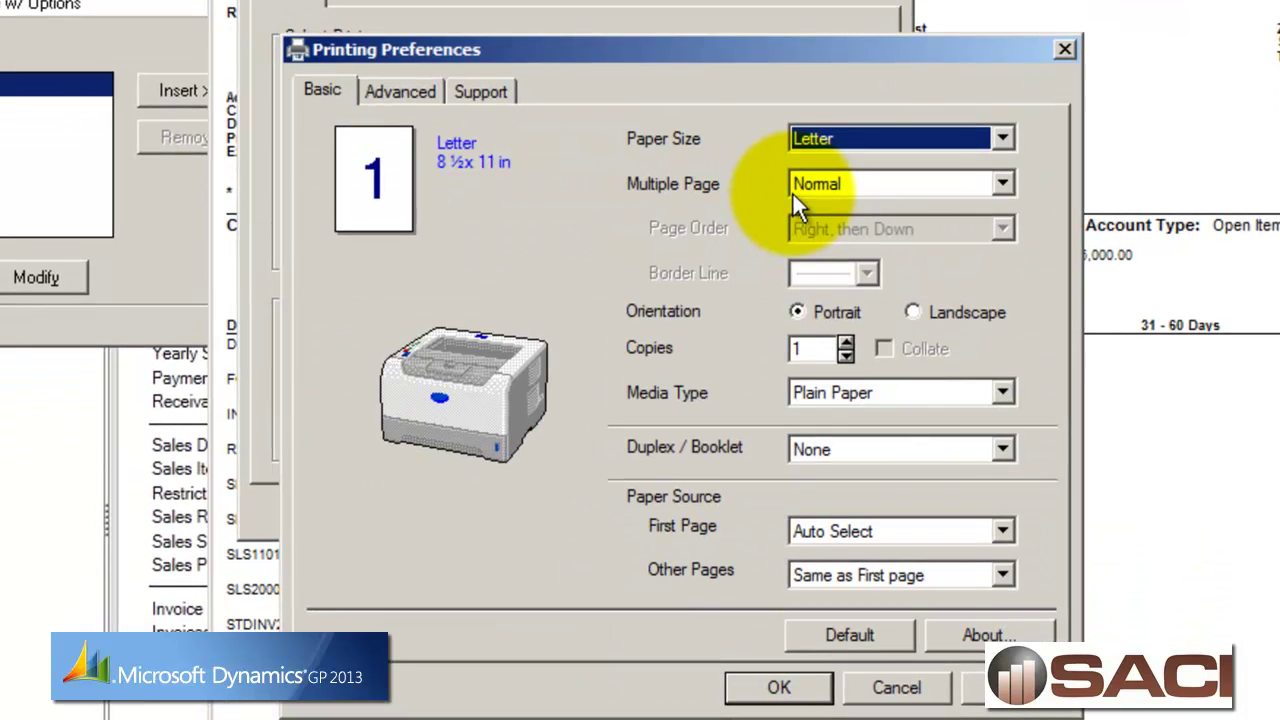
pyautogui.click(940, 449)
pyautogui.click(897, 490)
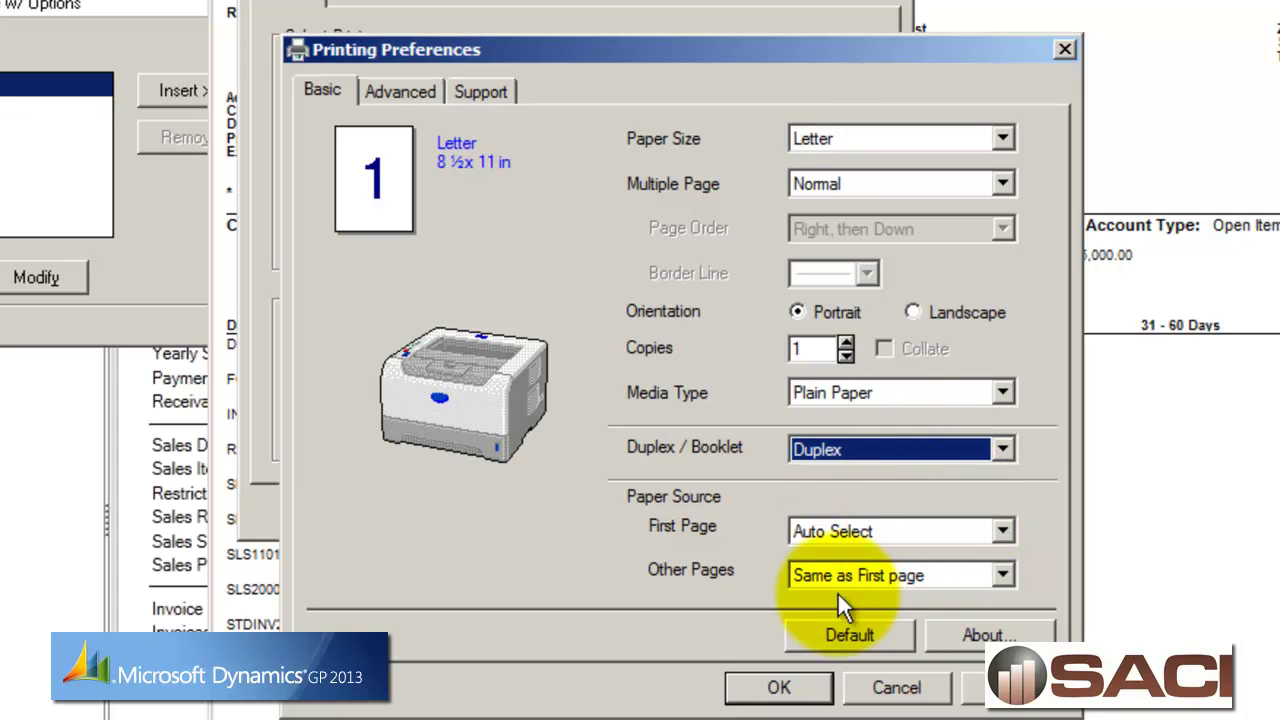
pyautogui.click(894, 686)
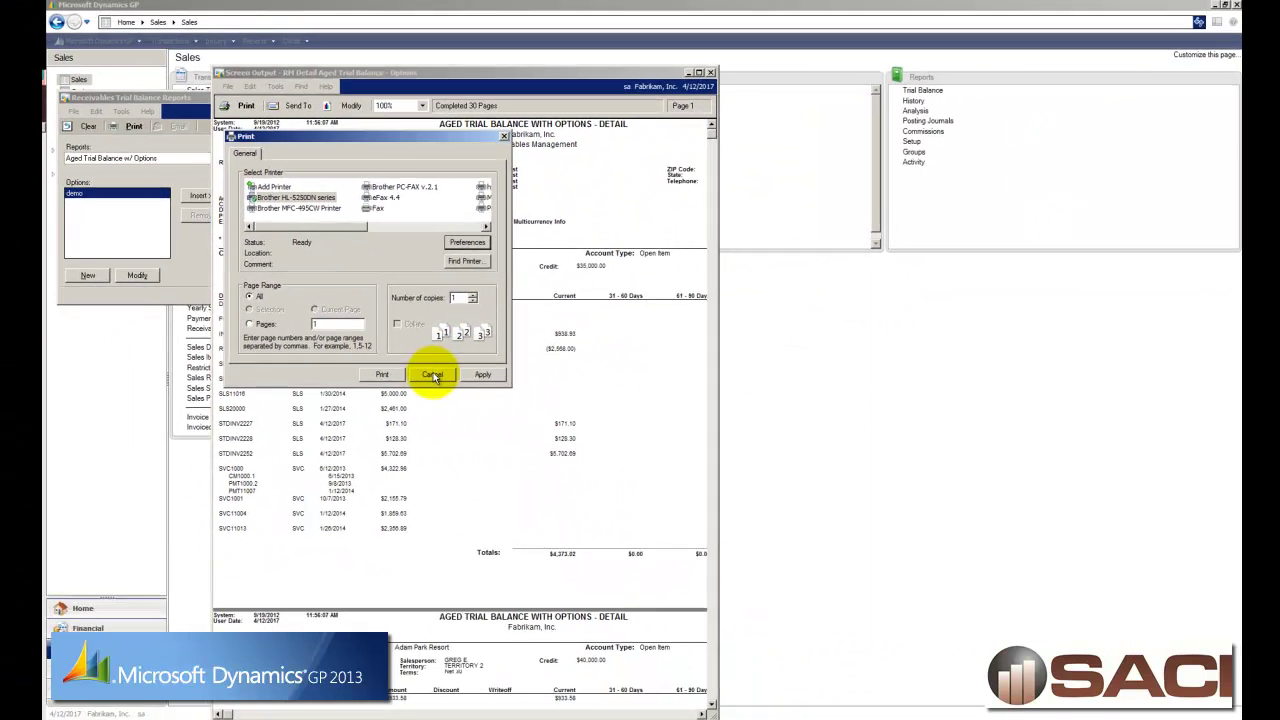
pyautogui.click(616, 458)
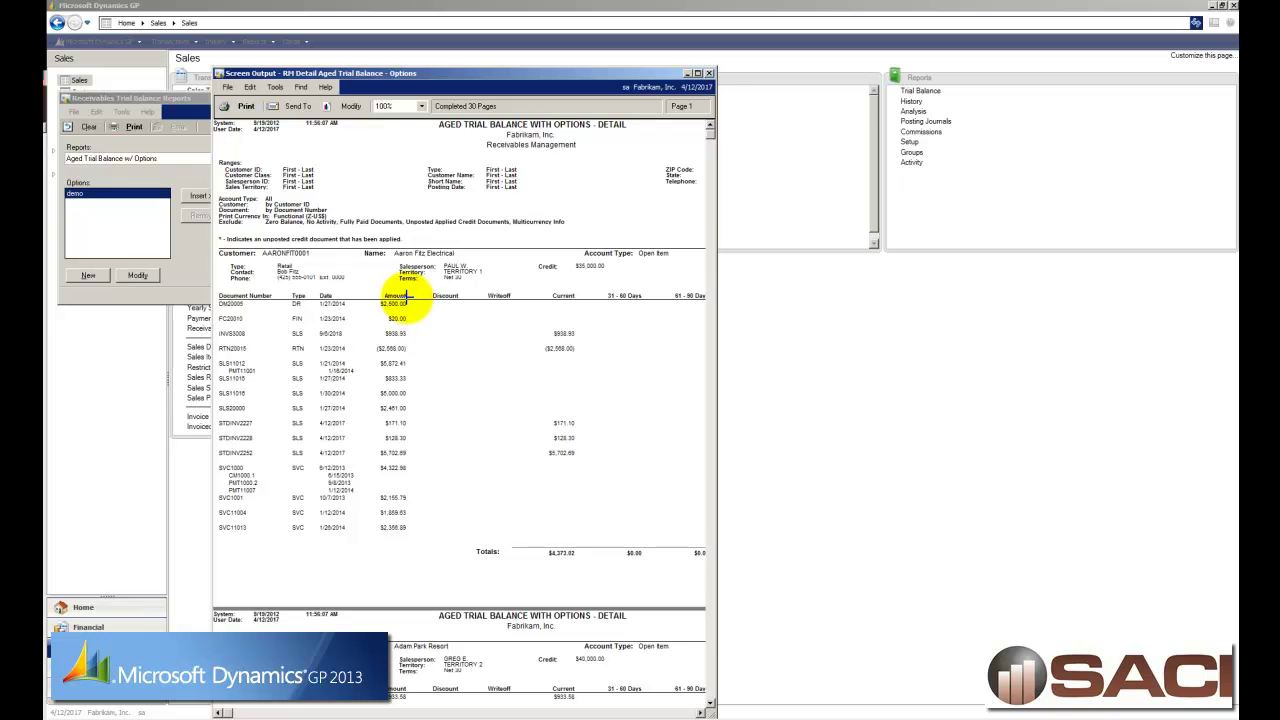
# Close the report windows, load the first customer into Customer Maintenance, and show its report options.
pyautogui.click(708, 73)
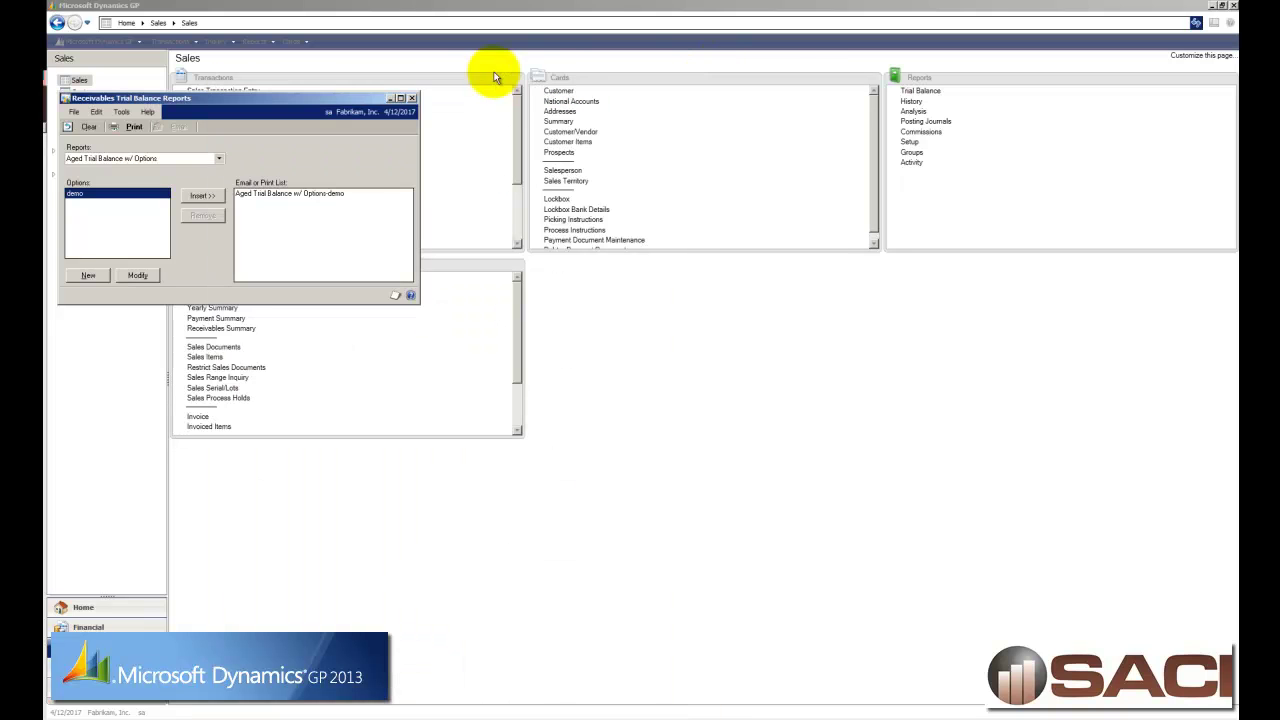
pyautogui.click(413, 98)
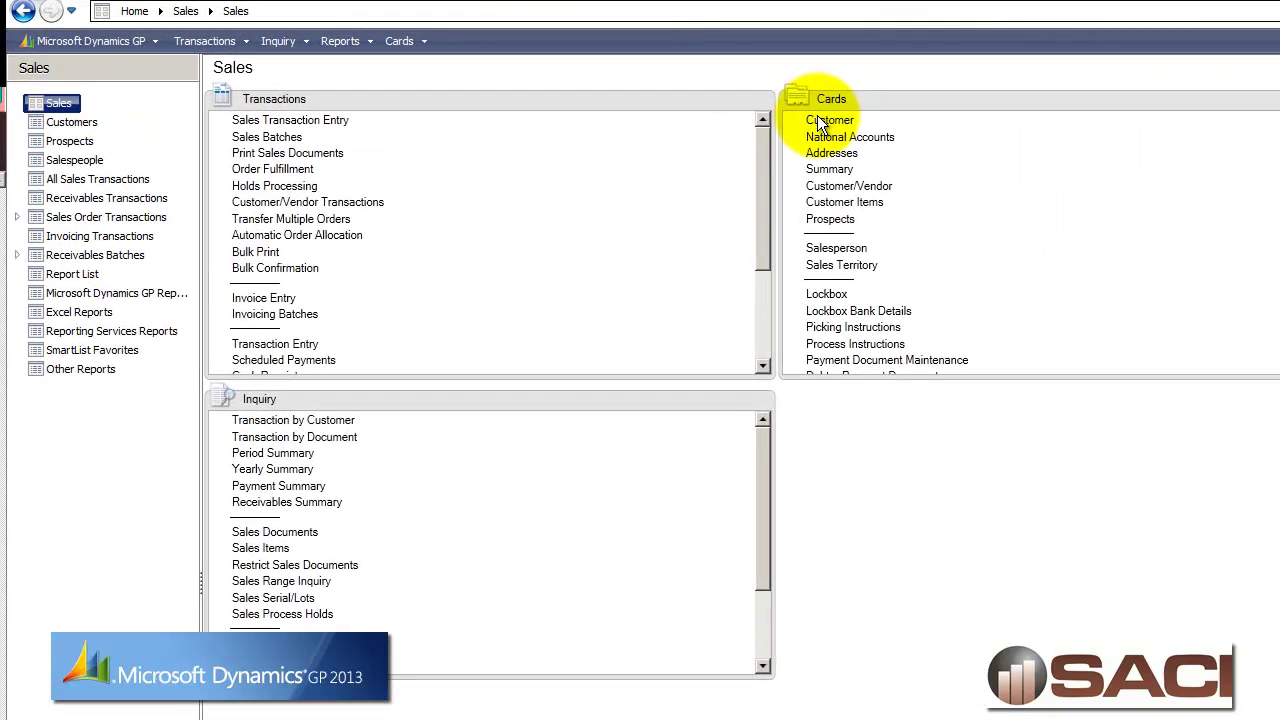
pyautogui.click(820, 120)
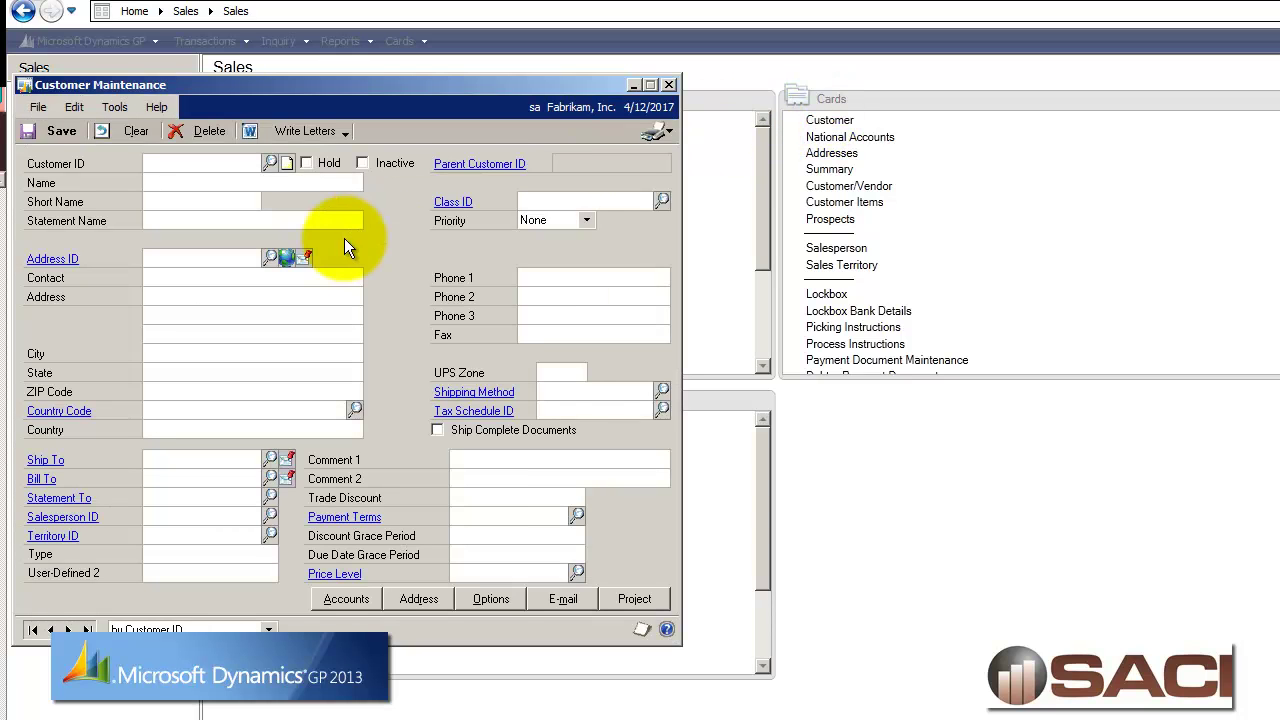
pyautogui.click(268, 162)
pyautogui.doubleClick(225, 281)
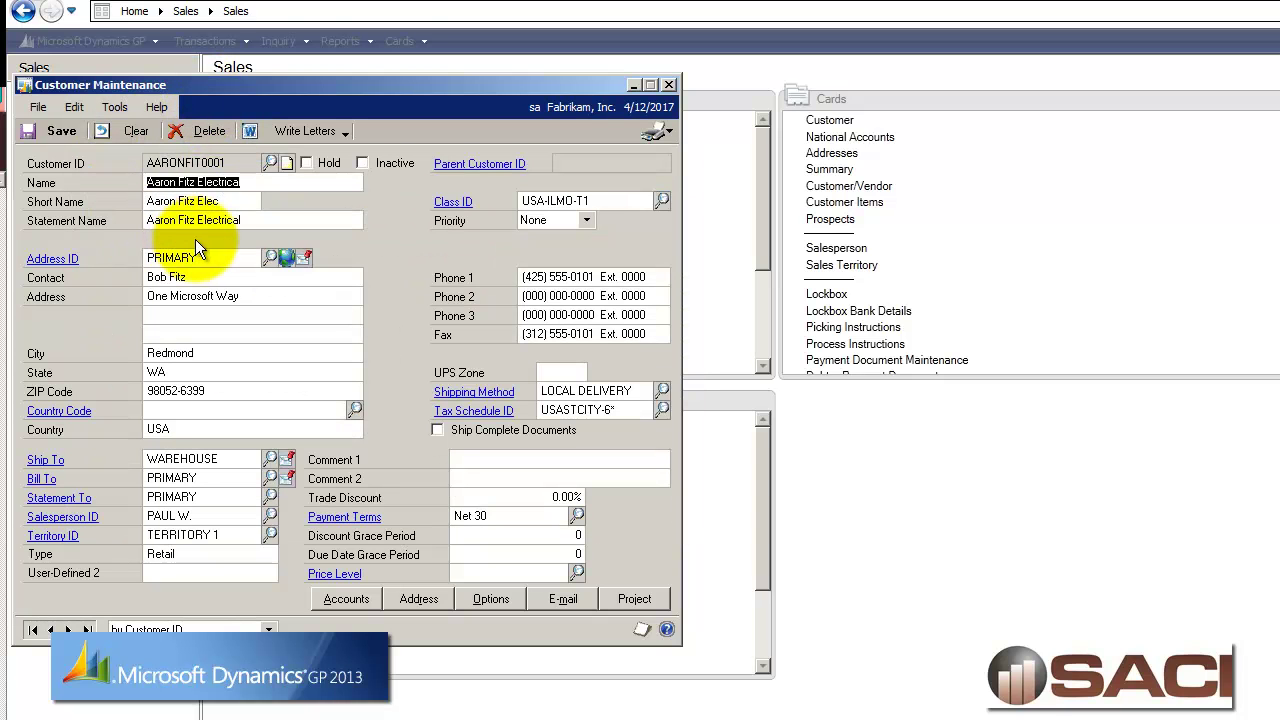
pyautogui.click(671, 134)
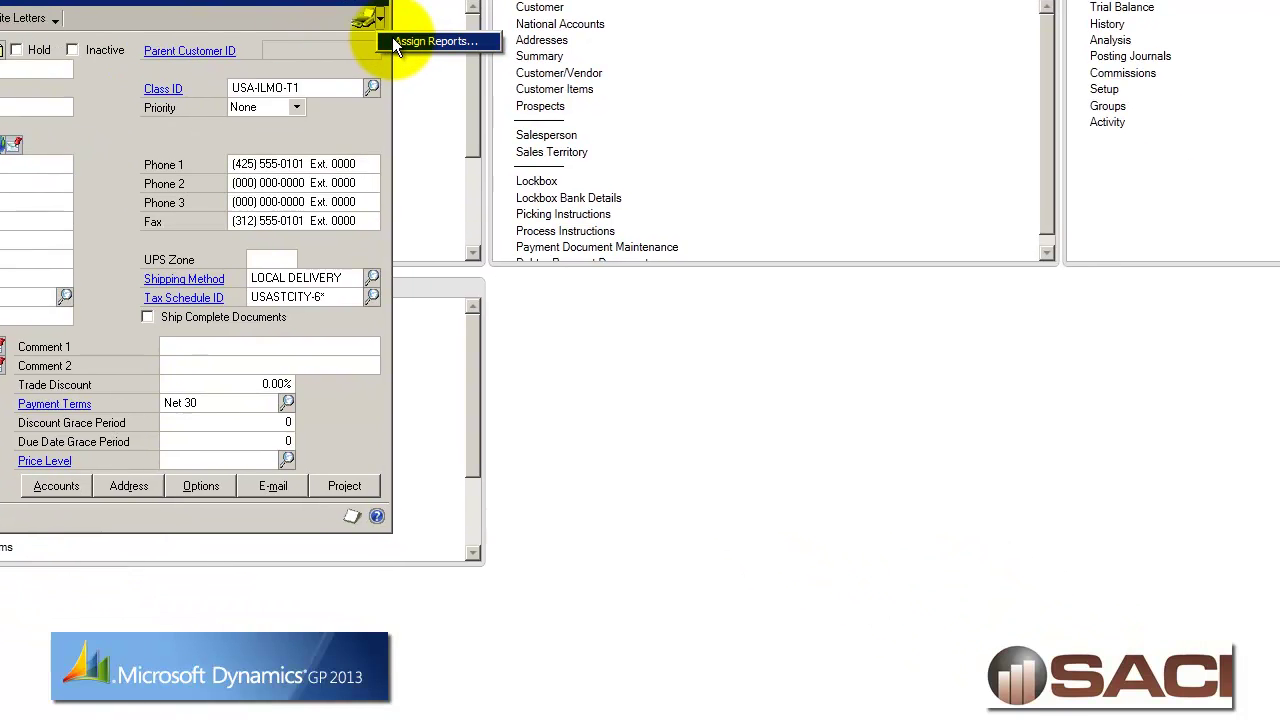
# Insert Receivables Summary as an assigned report for the customer card, then recheck its report list.
pyautogui.click(686, 158)
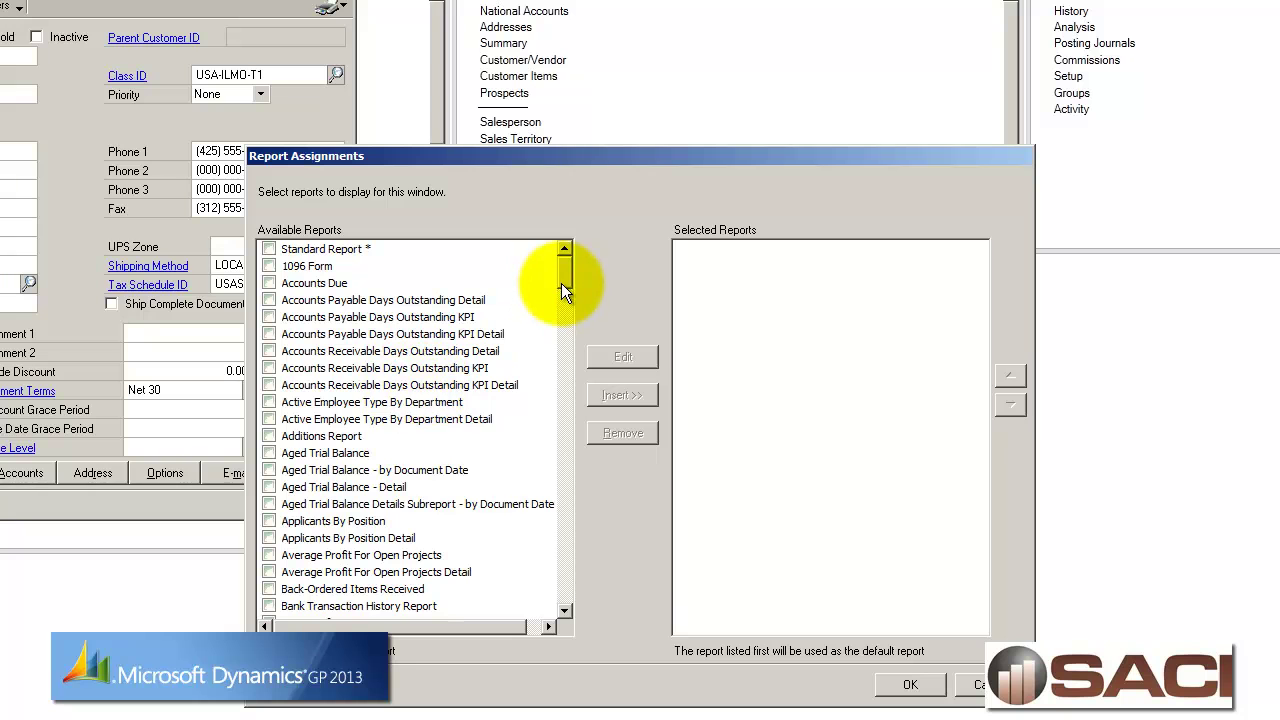
pyautogui.moveTo(562, 273); pyautogui.dragTo(564, 476)
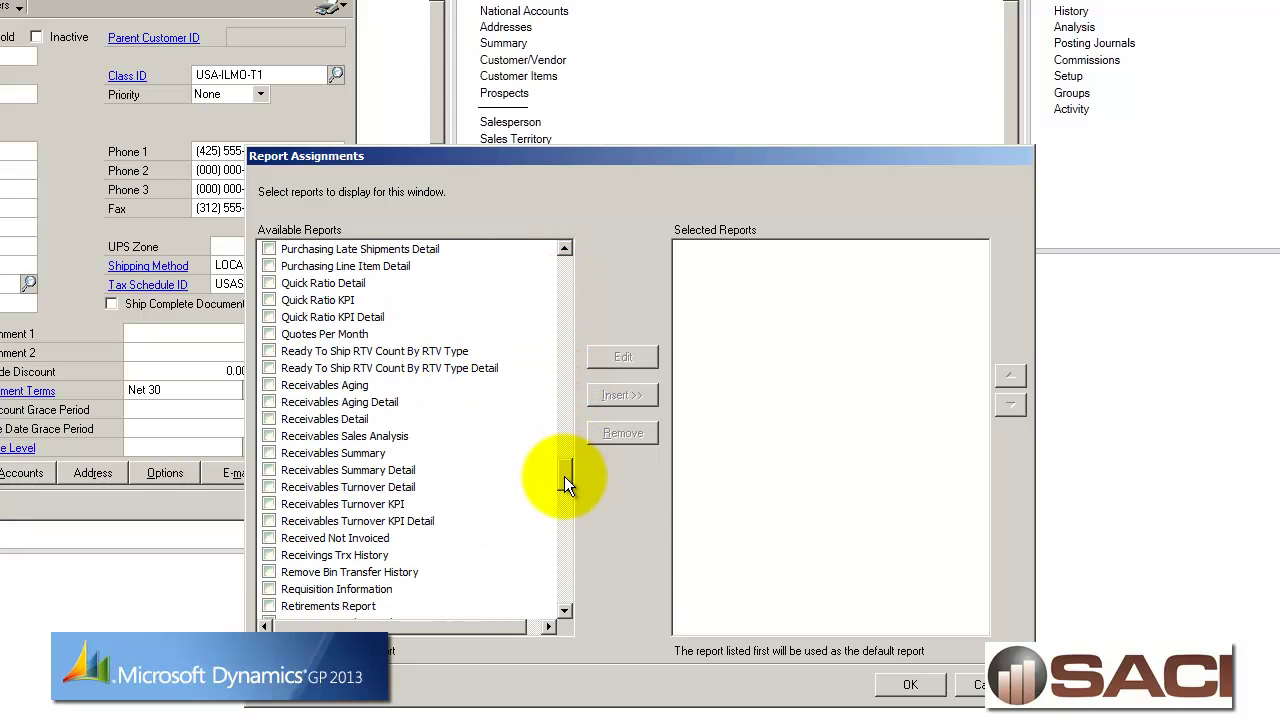
pyautogui.click(345, 453)
pyautogui.click(268, 453)
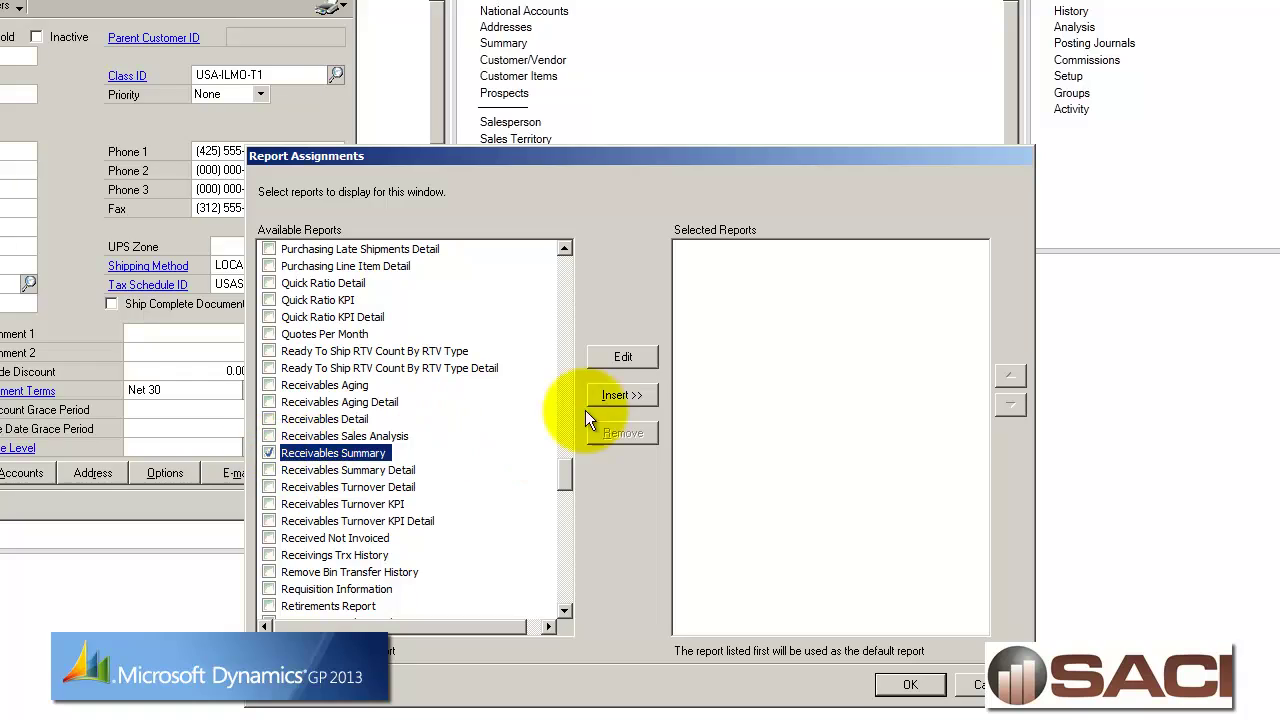
pyautogui.click(621, 395)
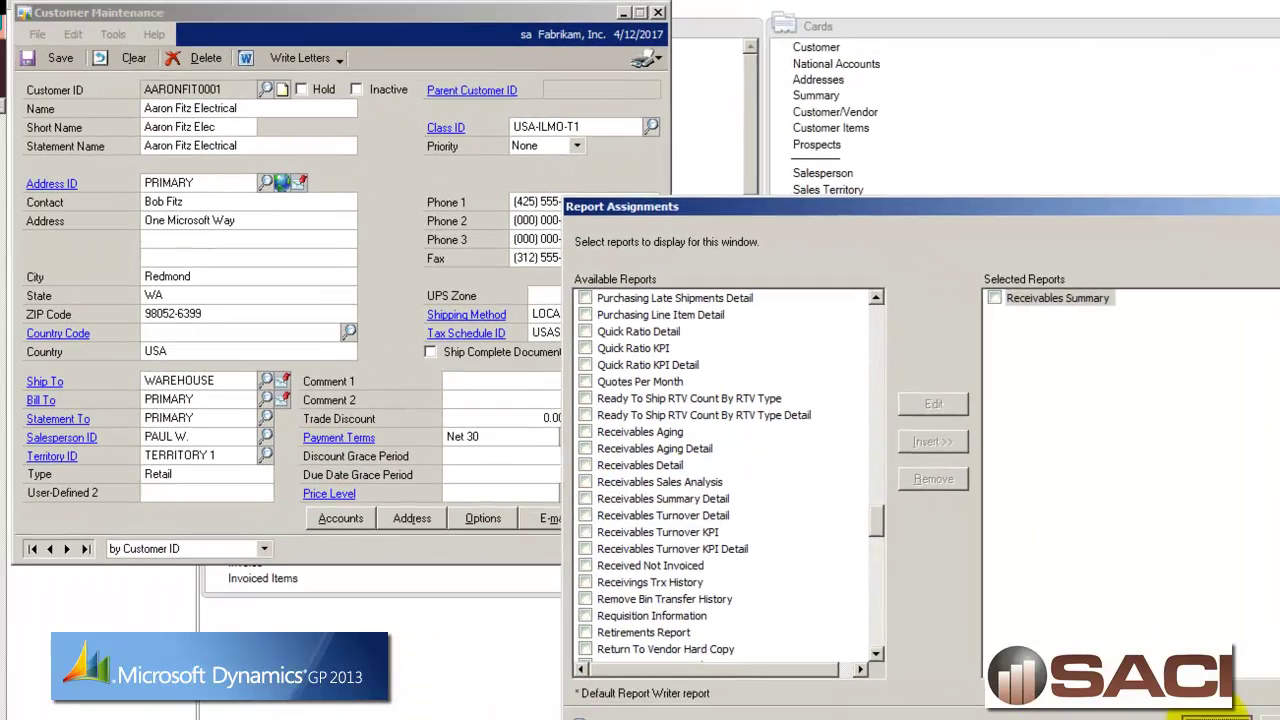
pyautogui.click(910, 684)
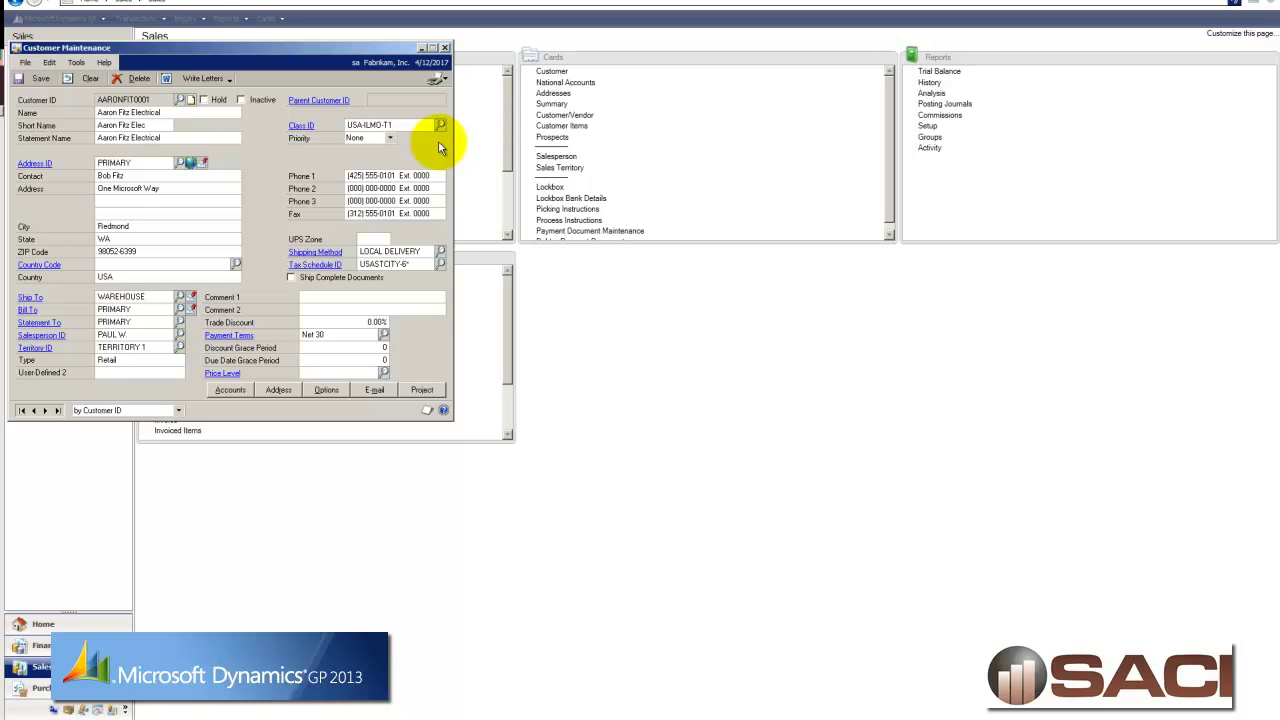
pyautogui.click(445, 80)
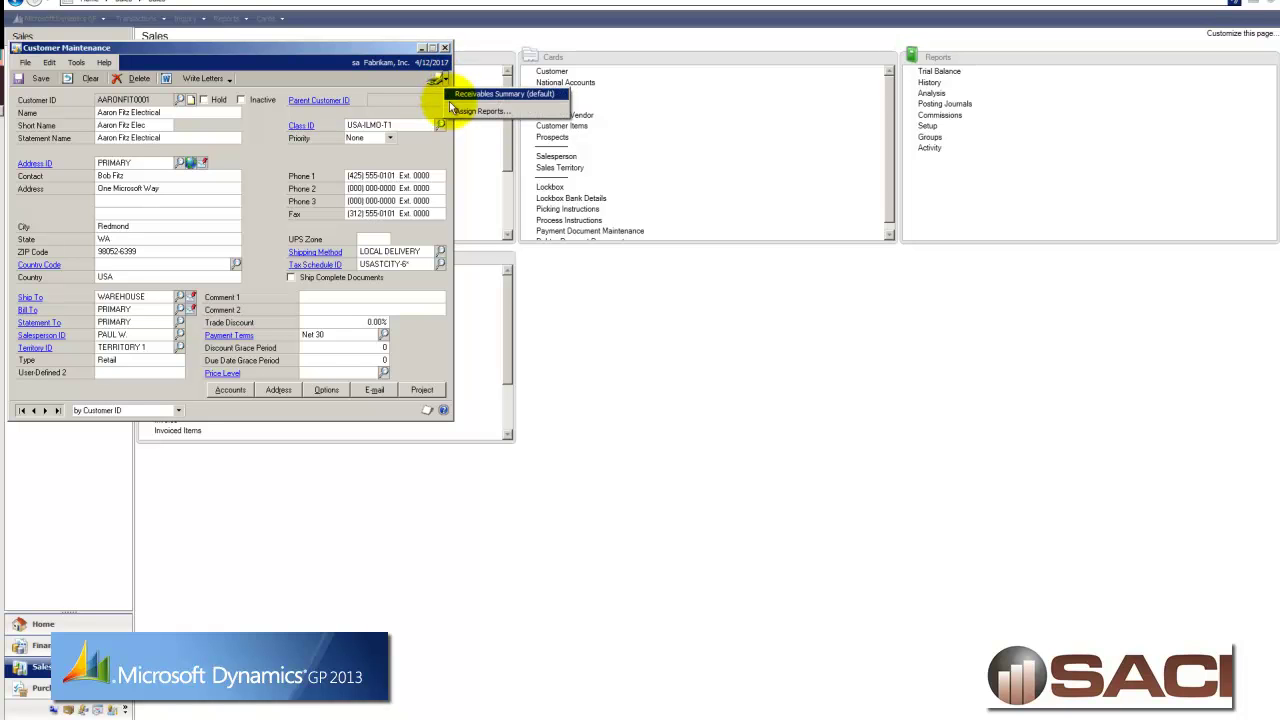
# Run Receivables Summary from the customer card and zoom the Report Viewer chart to 200%.
pyautogui.click(451, 96)
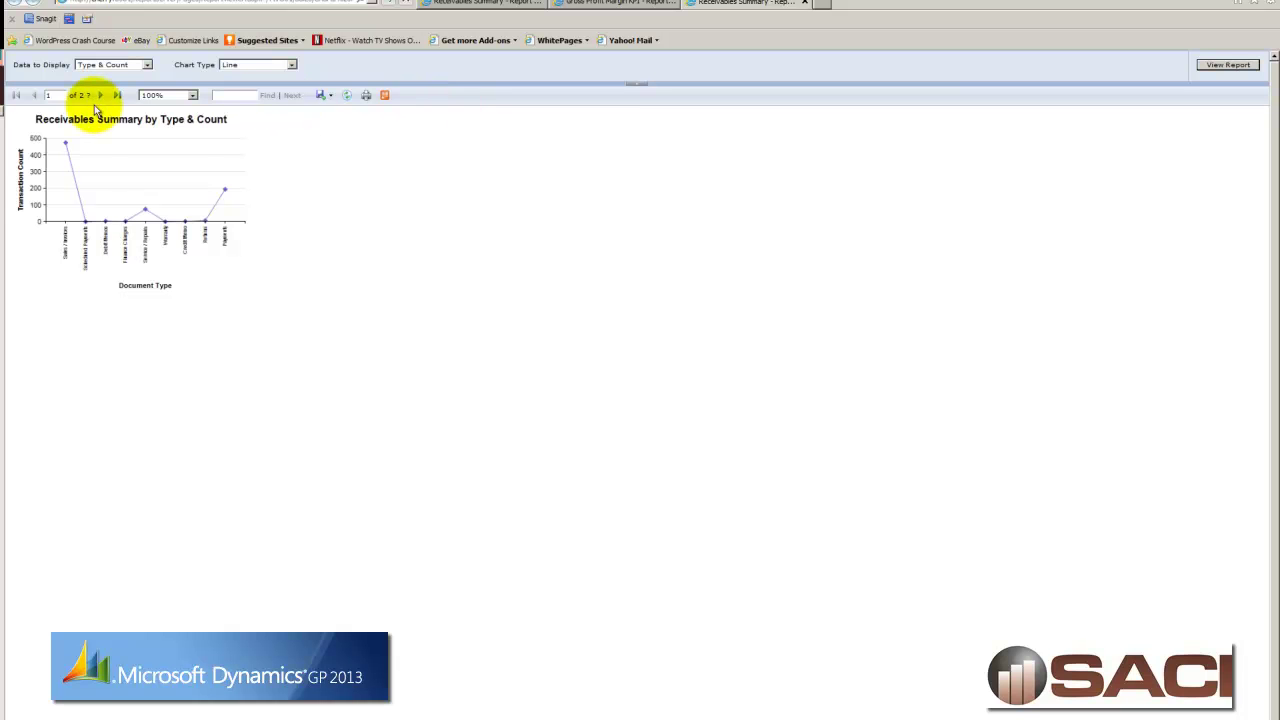
pyautogui.click(193, 95)
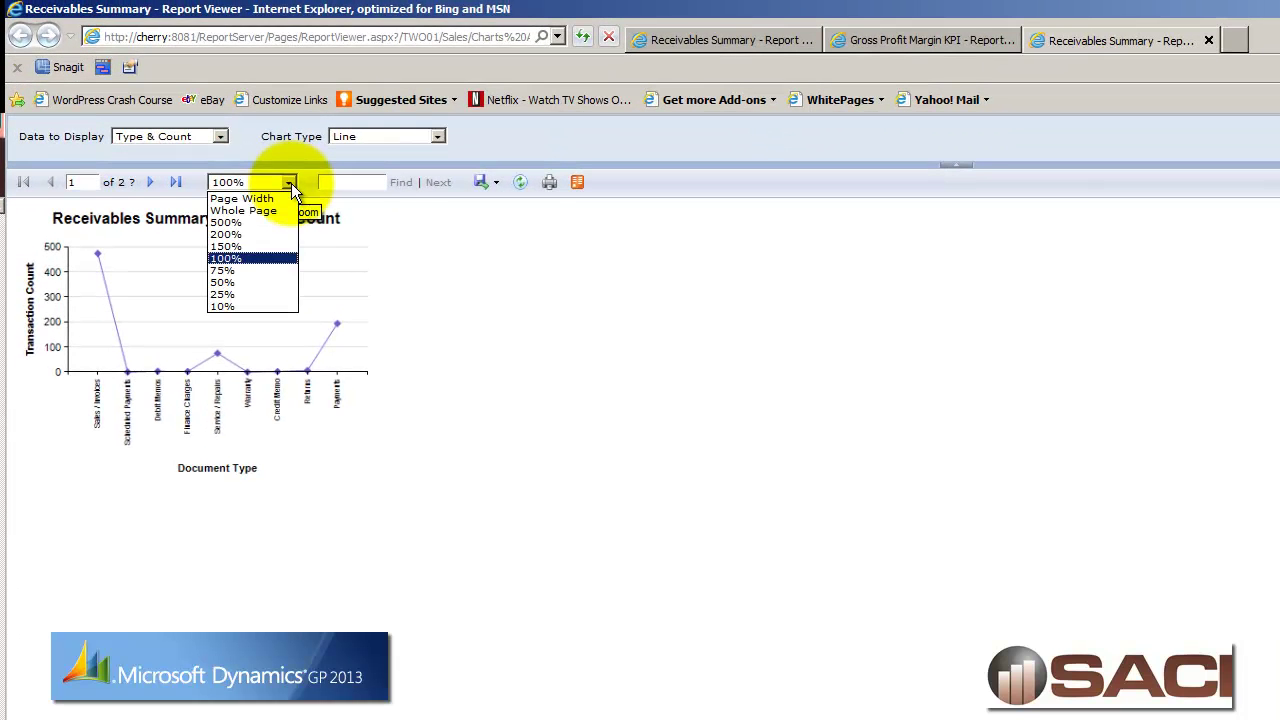
pyautogui.click(243, 233)
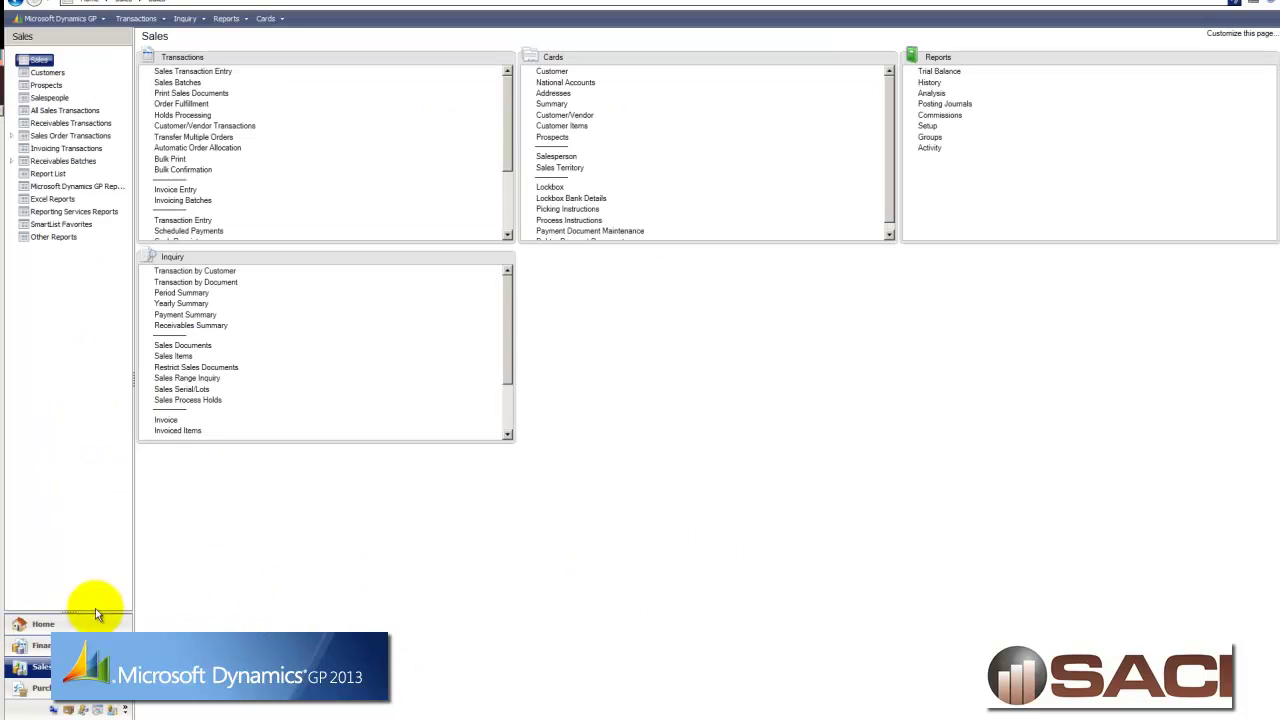
# Go to sa's Home page with its Receivables Summary and Gross Profit Margin KPI charts.
pyautogui.click(86, 623)
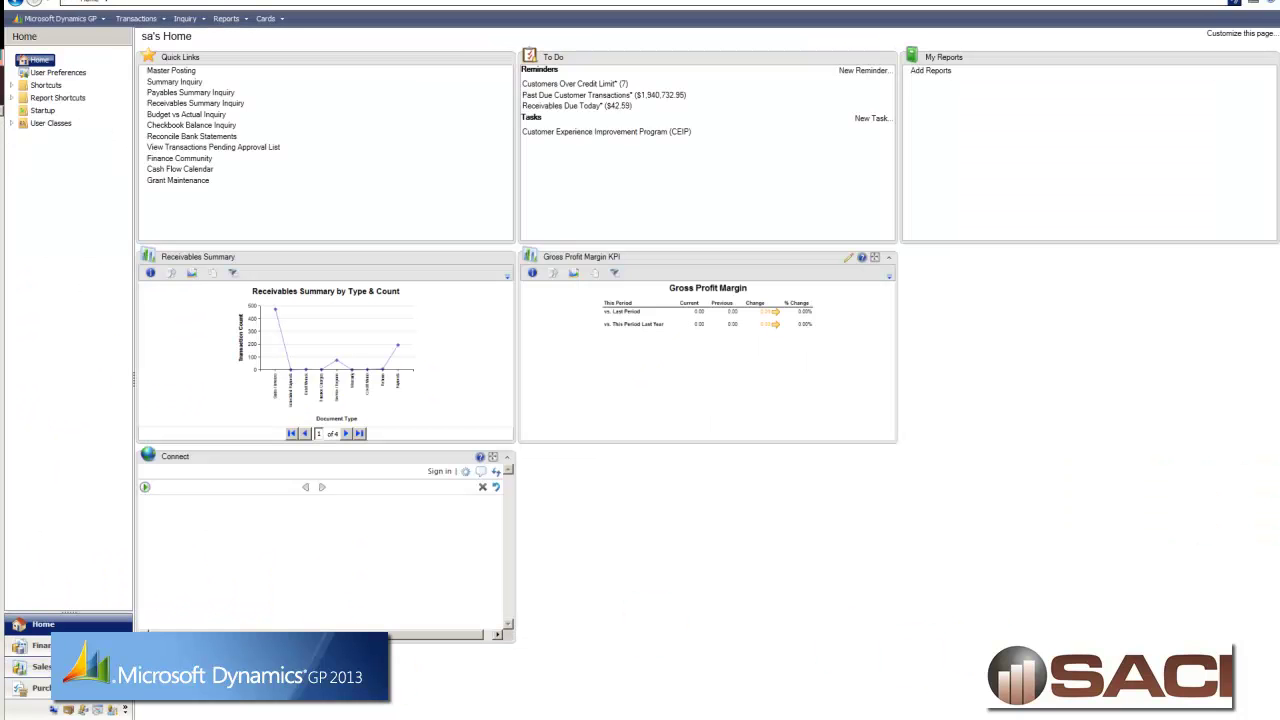